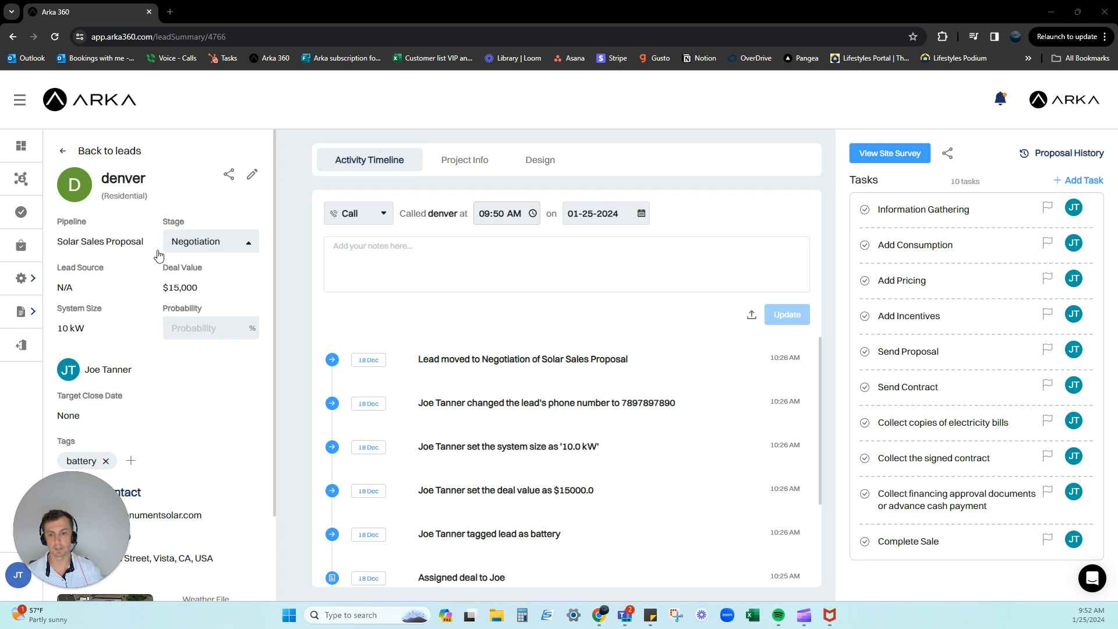
# Review the lead's details and the weather stations available for its weather file, closing the station list without changing the selection
pyautogui.scroll(-2, 183, 354)
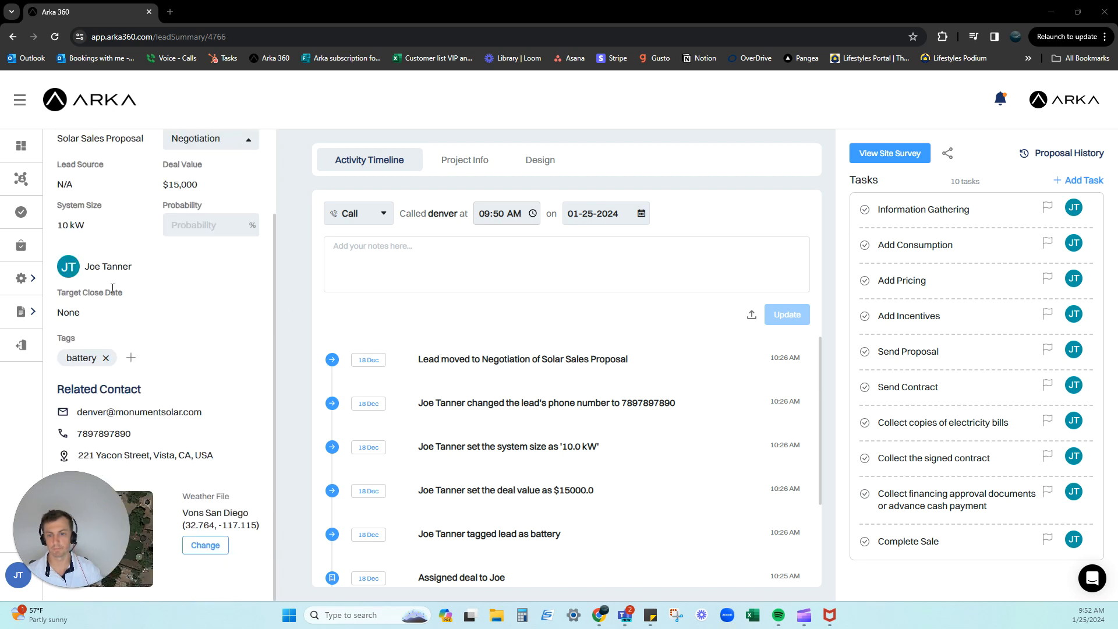
pyautogui.scroll(2, 97, 341)
pyautogui.scroll(-2, 159, 428)
pyautogui.click(195, 546)
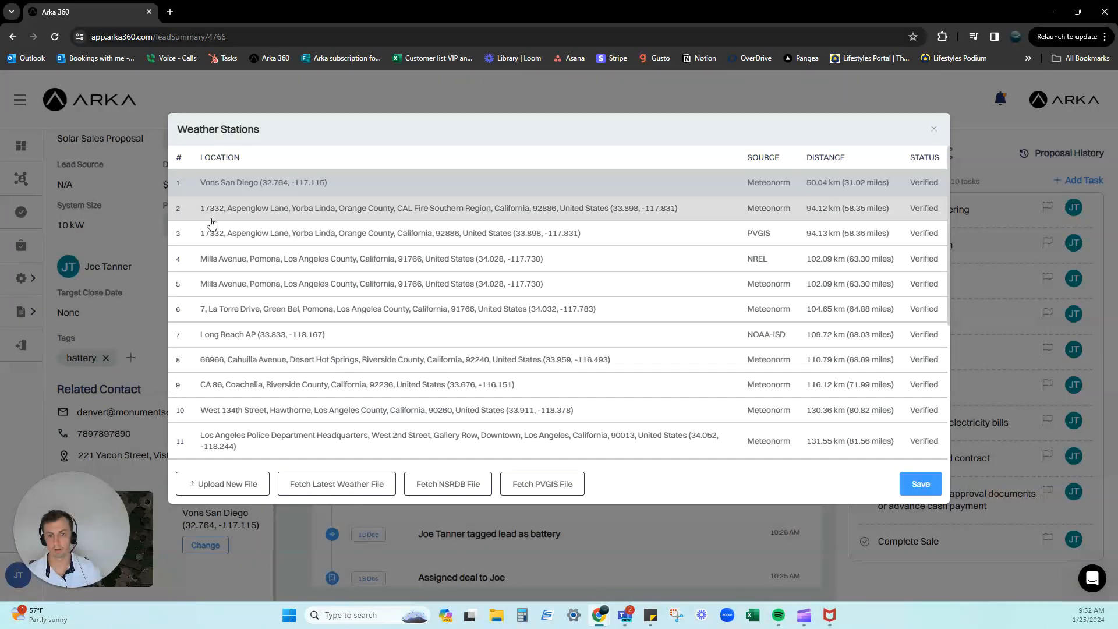
pyautogui.scroll(-5, 219, 241)
pyautogui.scroll(5, 219, 241)
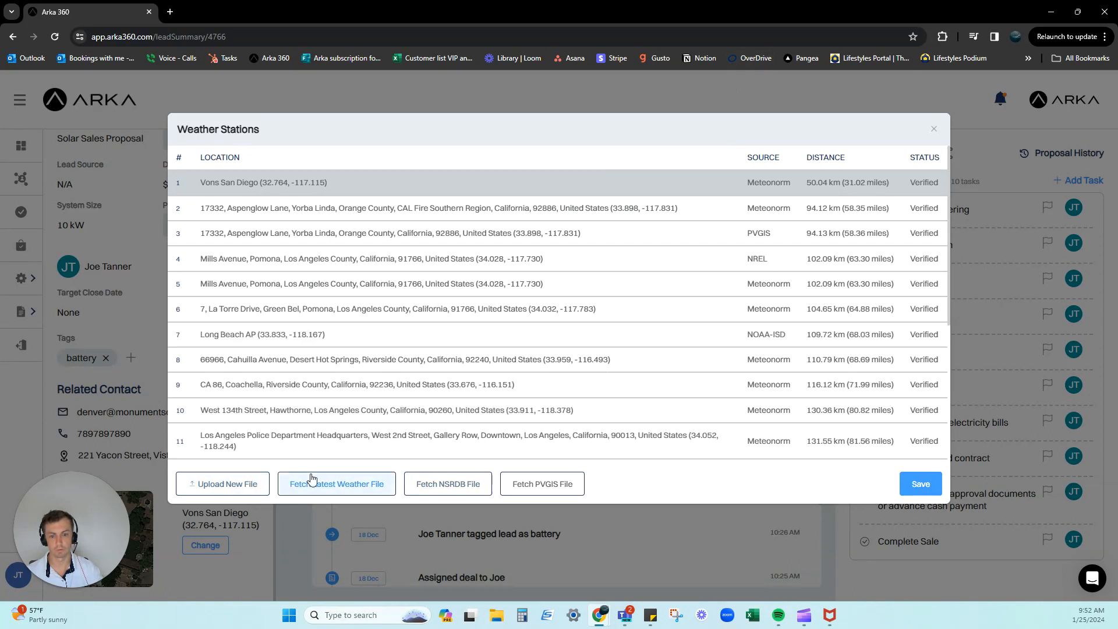
pyautogui.scroll(-5, 372, 383)
pyautogui.scroll(5, 749, 252)
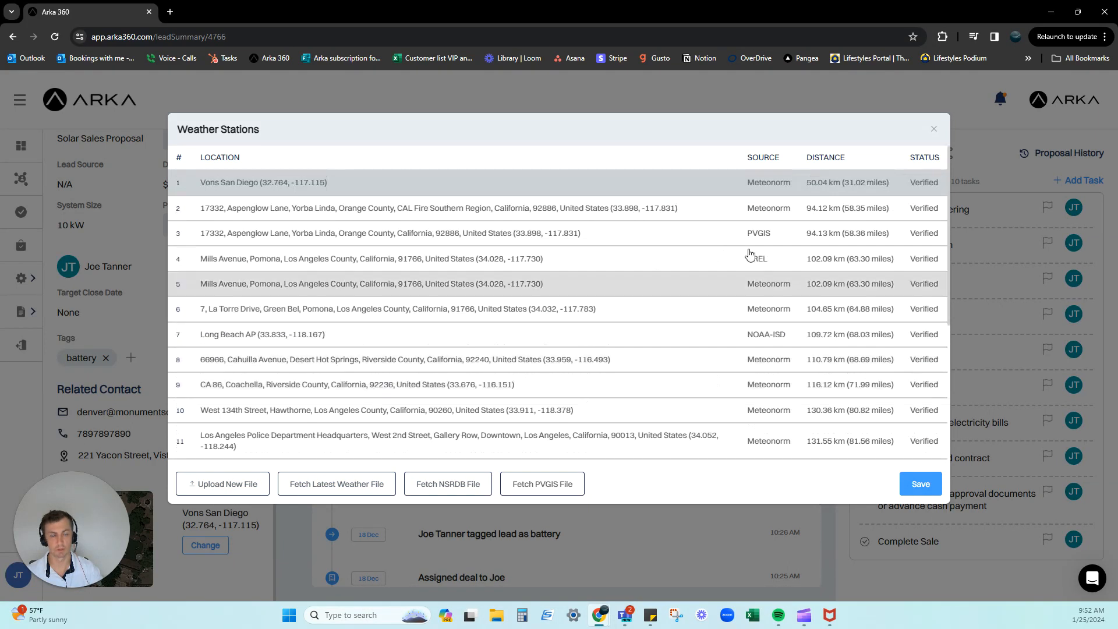
pyautogui.click(934, 129)
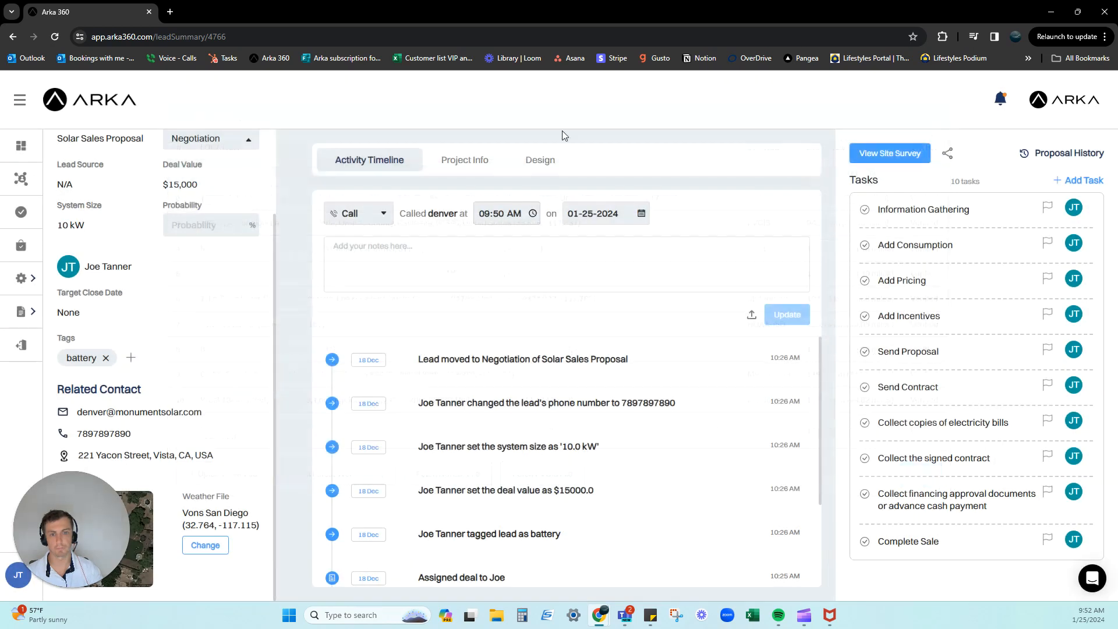
# Check which activity types can be logged for the lead, leaving Call as the chosen type
pyautogui.click(381, 268)
pyautogui.click(359, 216)
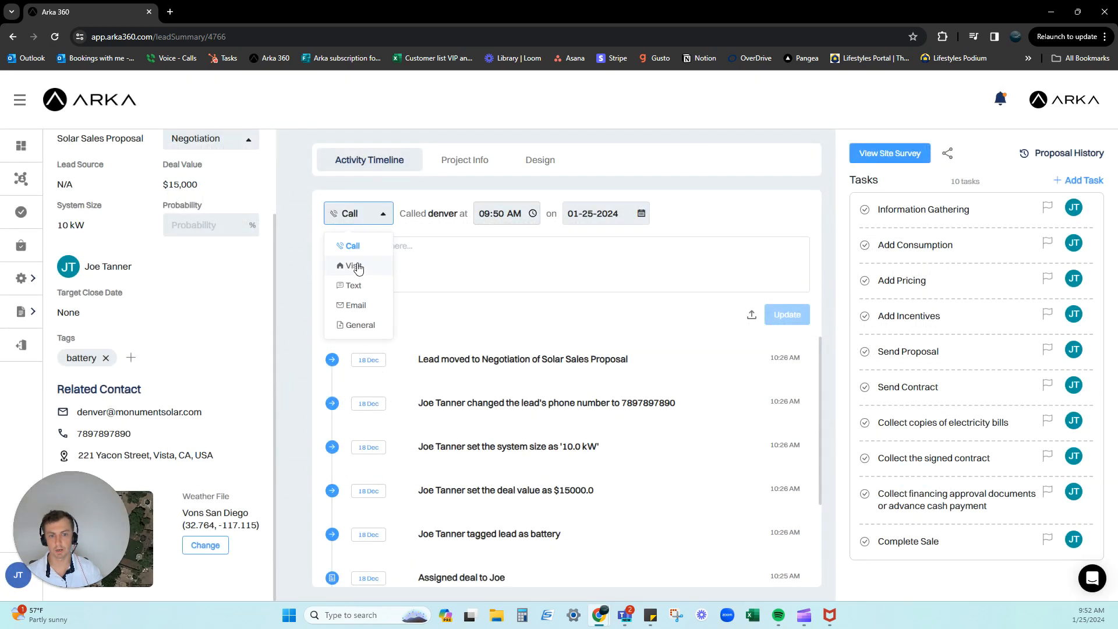
pyautogui.click(429, 249)
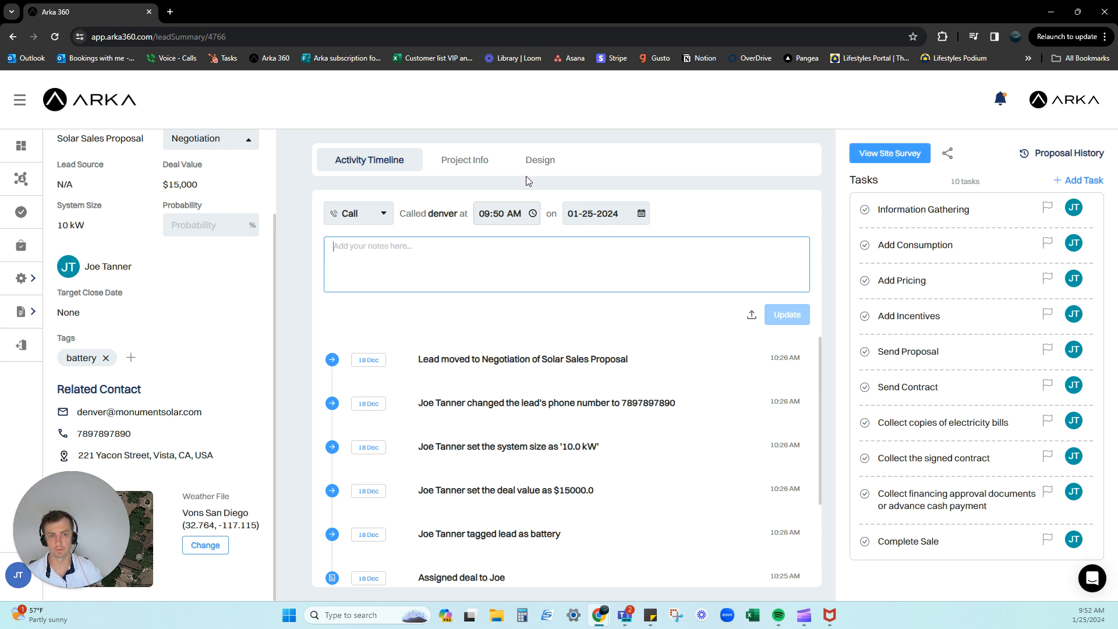
# In the project's time-of-use rates, set the utility provider to San Diego Gas & Electric Co and the rate to EV-TOU-5-NEM3 Domestic
pyautogui.click(468, 168)
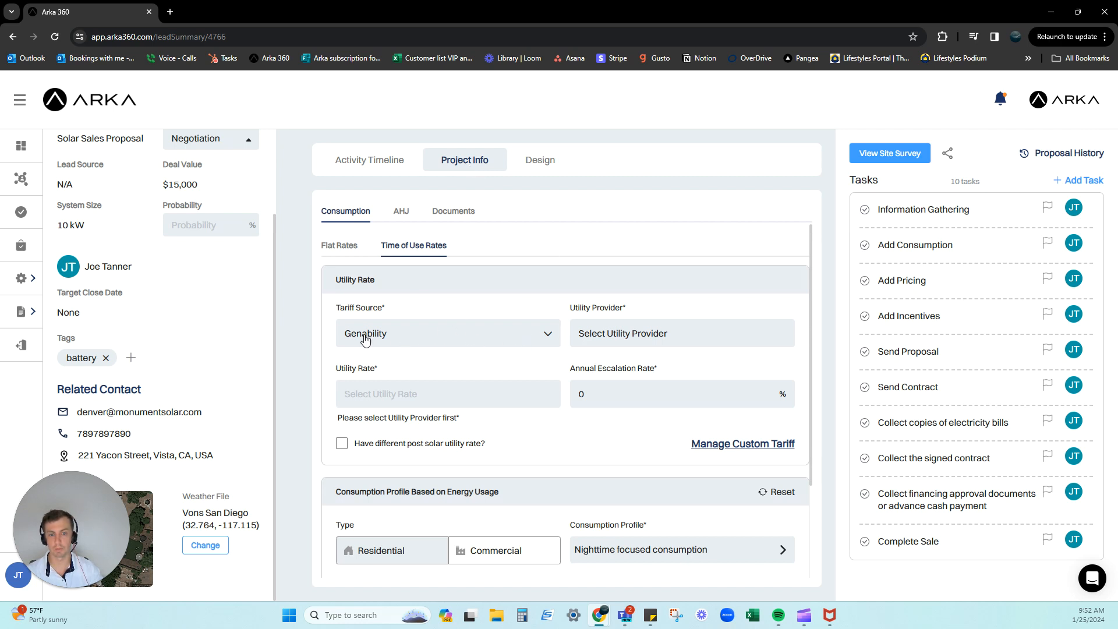
pyautogui.click(599, 338)
pyautogui.click(635, 367)
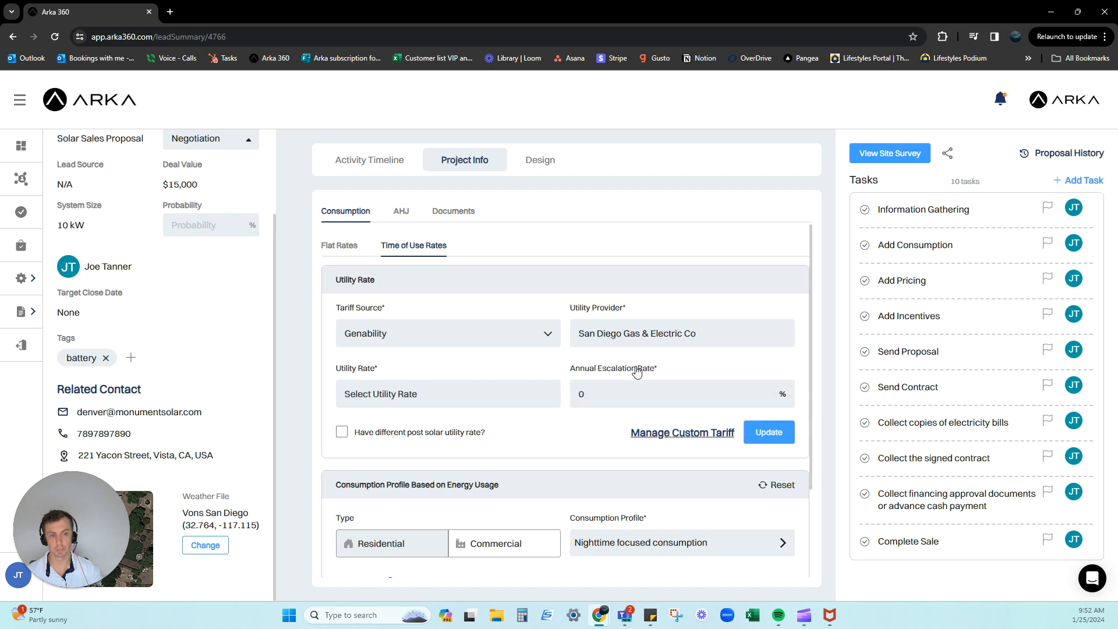
pyautogui.click(499, 408)
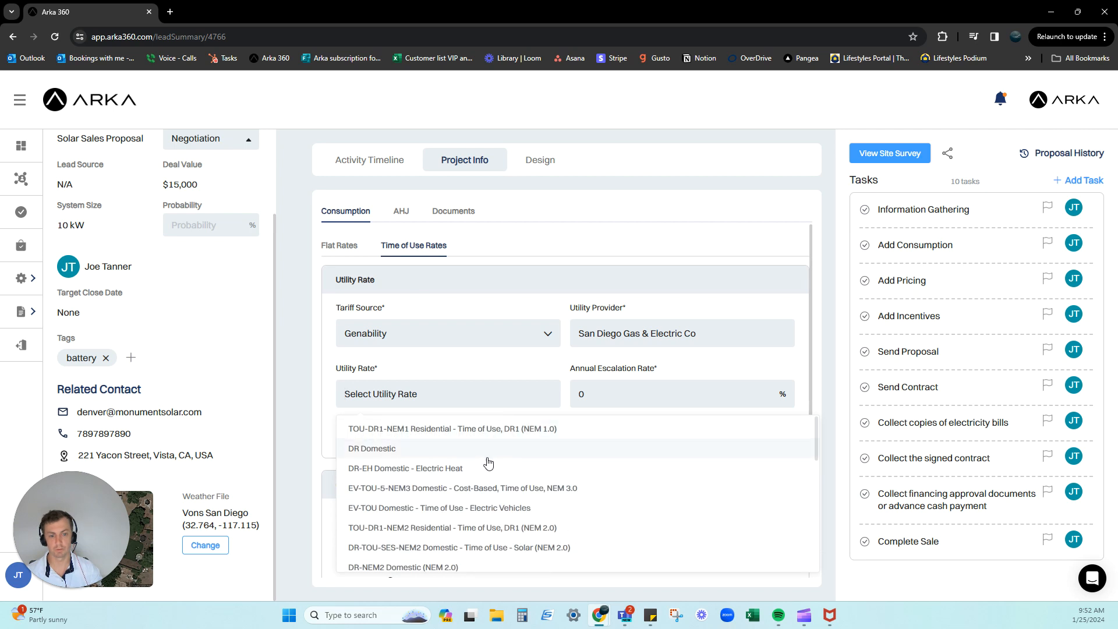
pyautogui.click(461, 488)
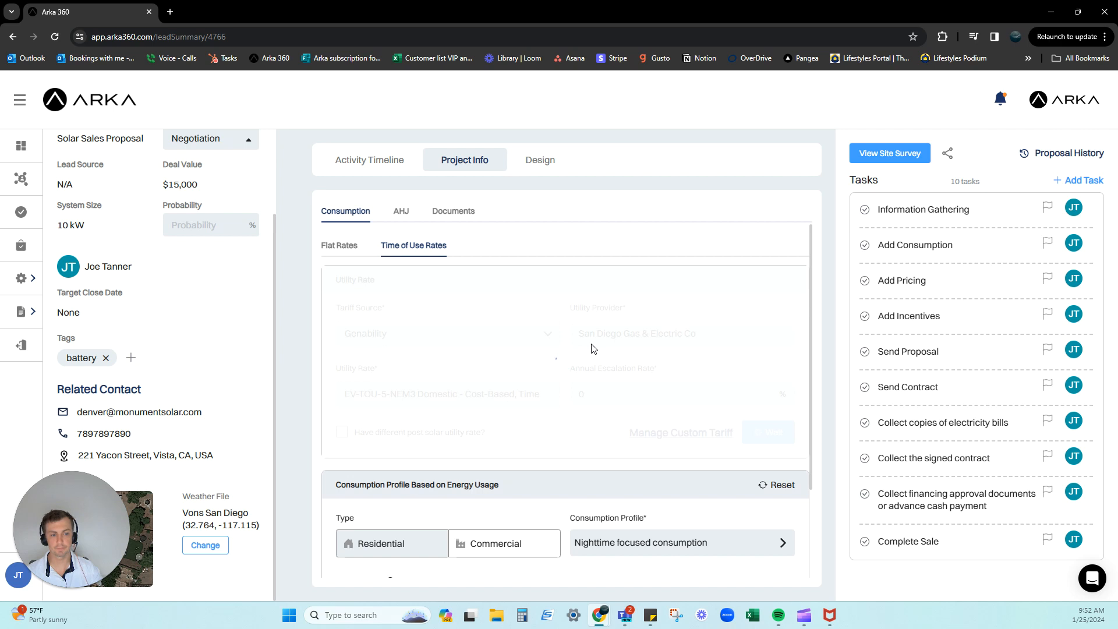
# Compare the residential consumption profiles and apply Family with school-age children
pyautogui.scroll(-1, 593, 348)
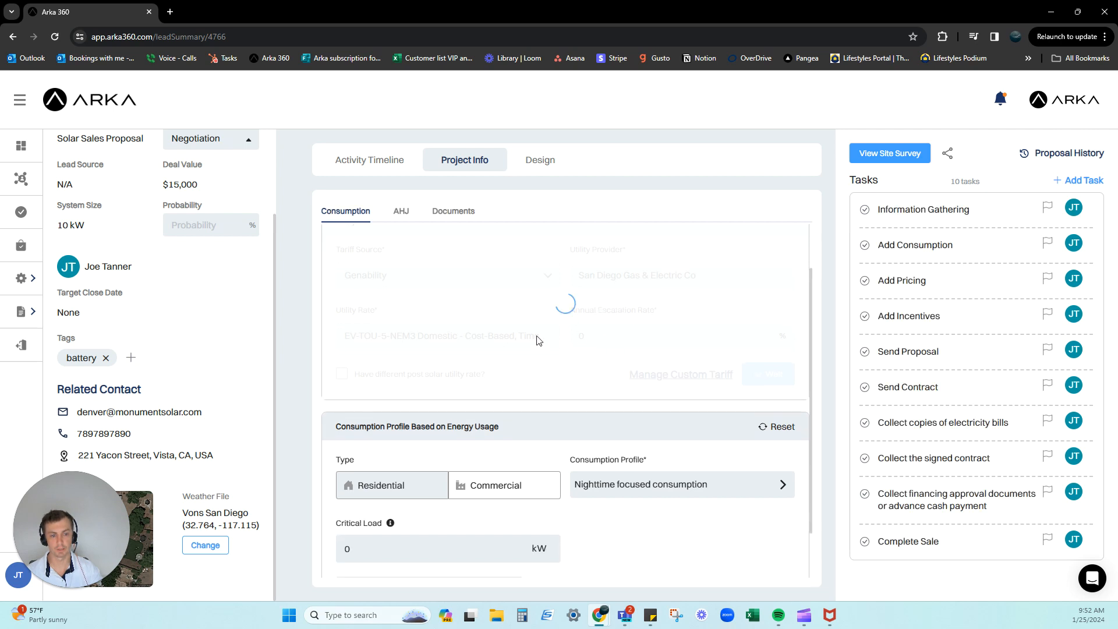
pyautogui.scroll(-1, 537, 339)
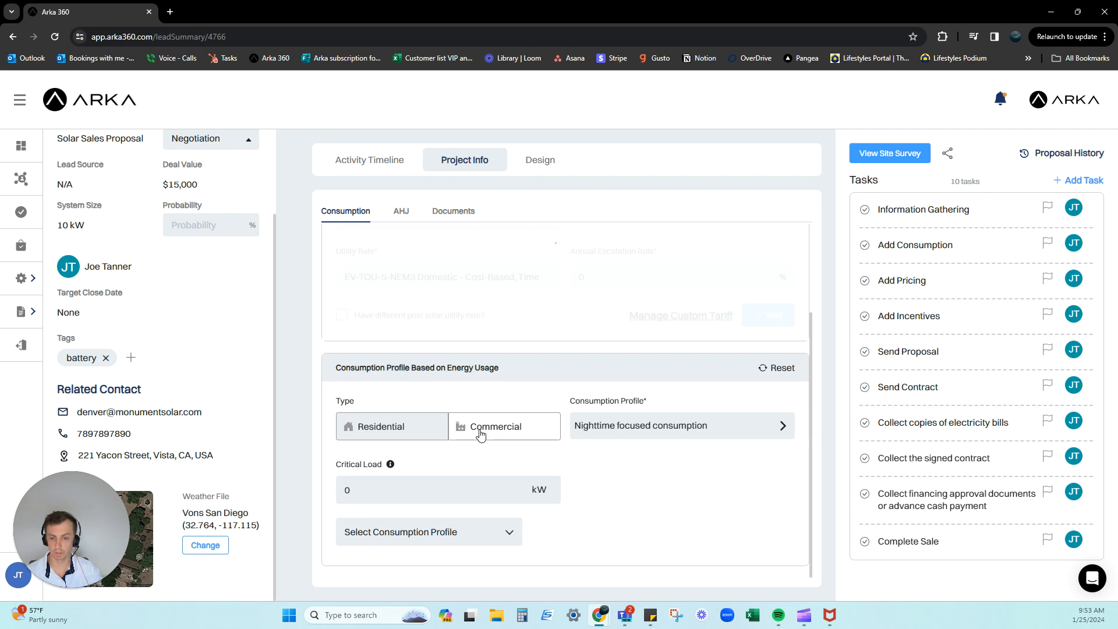
pyautogui.click(602, 425)
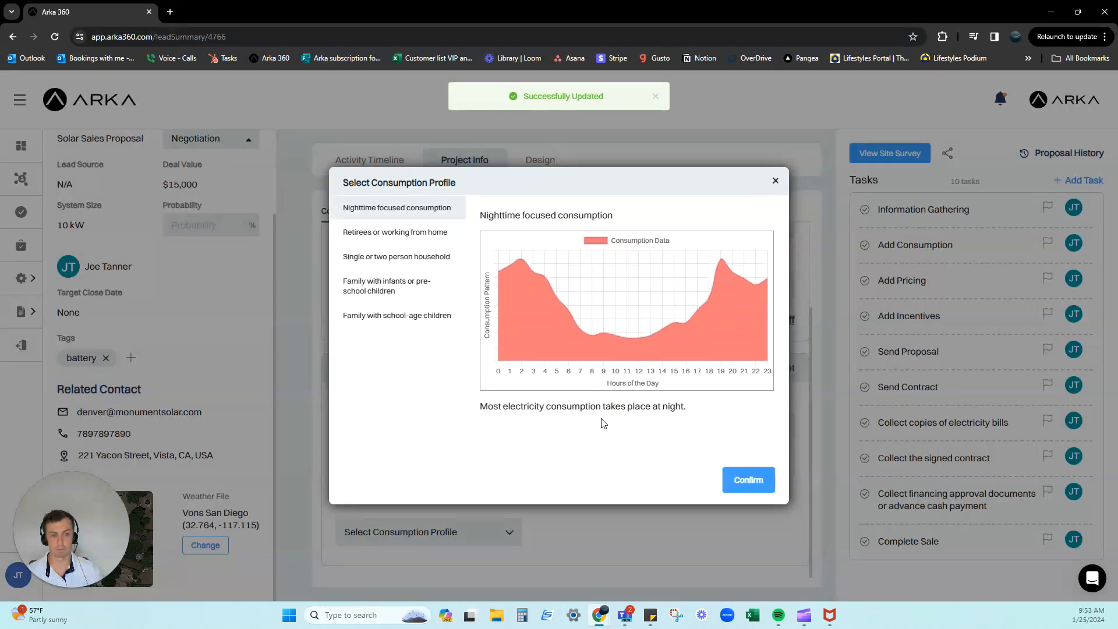
pyautogui.click(393, 232)
pyautogui.click(395, 255)
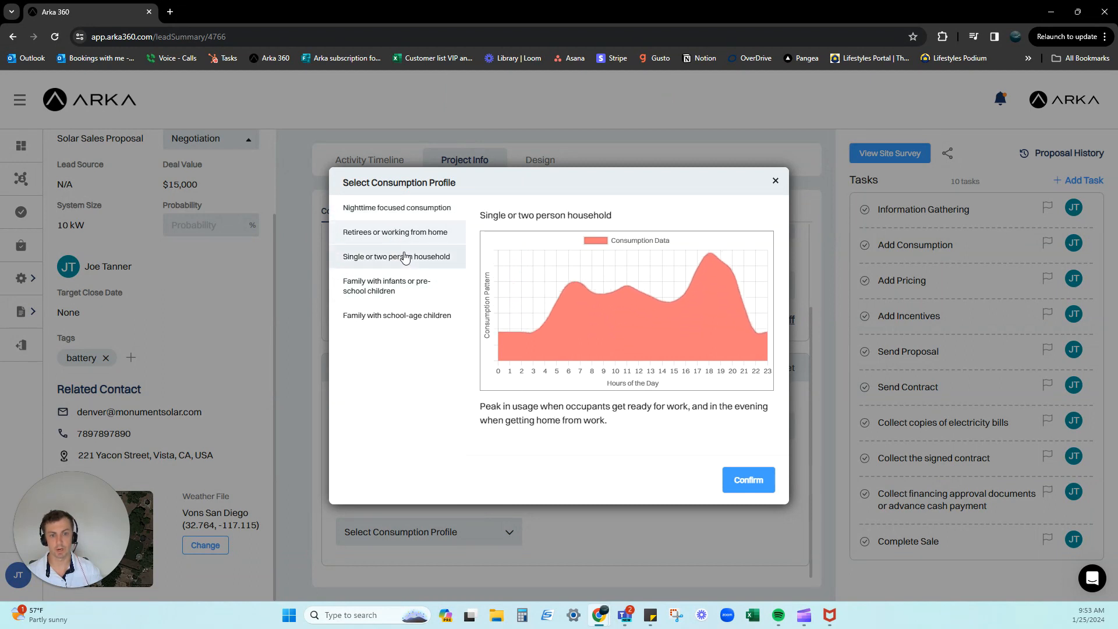
pyautogui.click(399, 284)
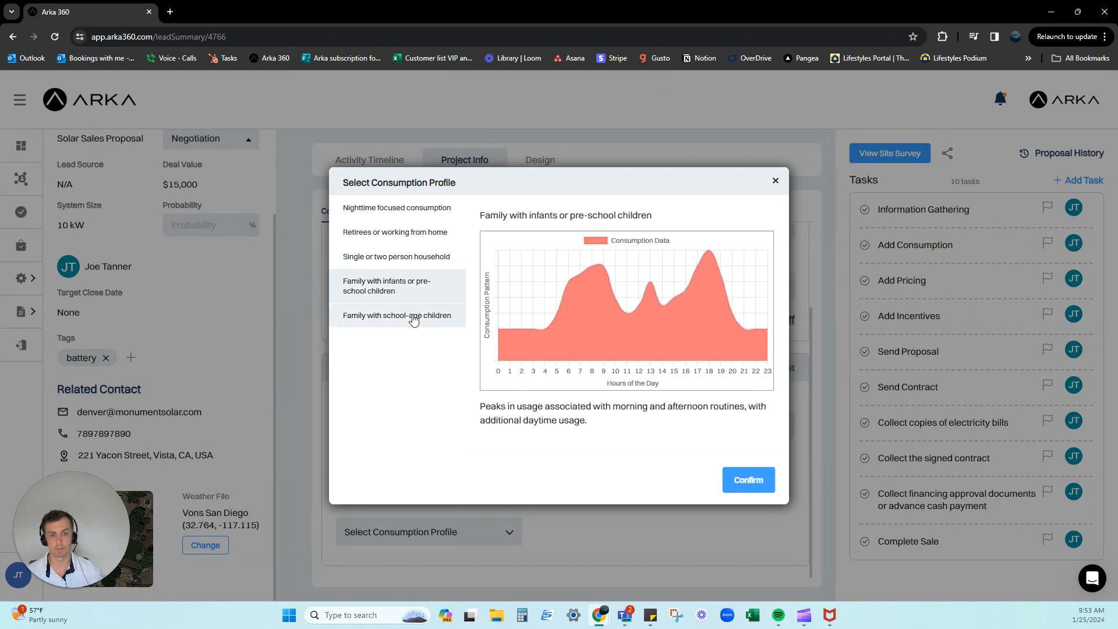
pyautogui.click(414, 318)
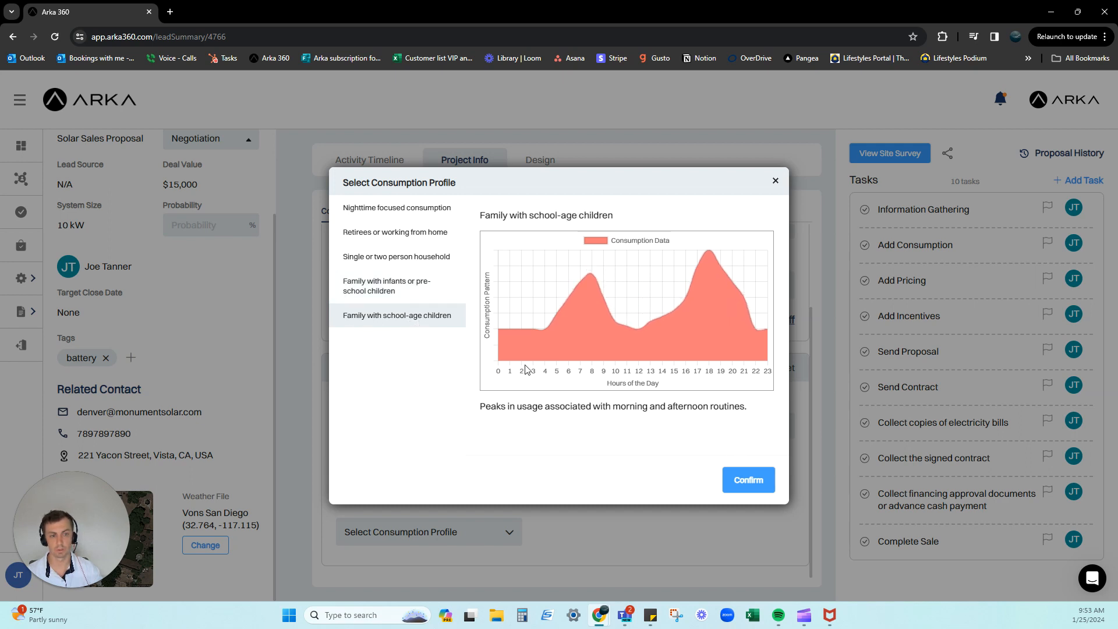
pyautogui.click(742, 487)
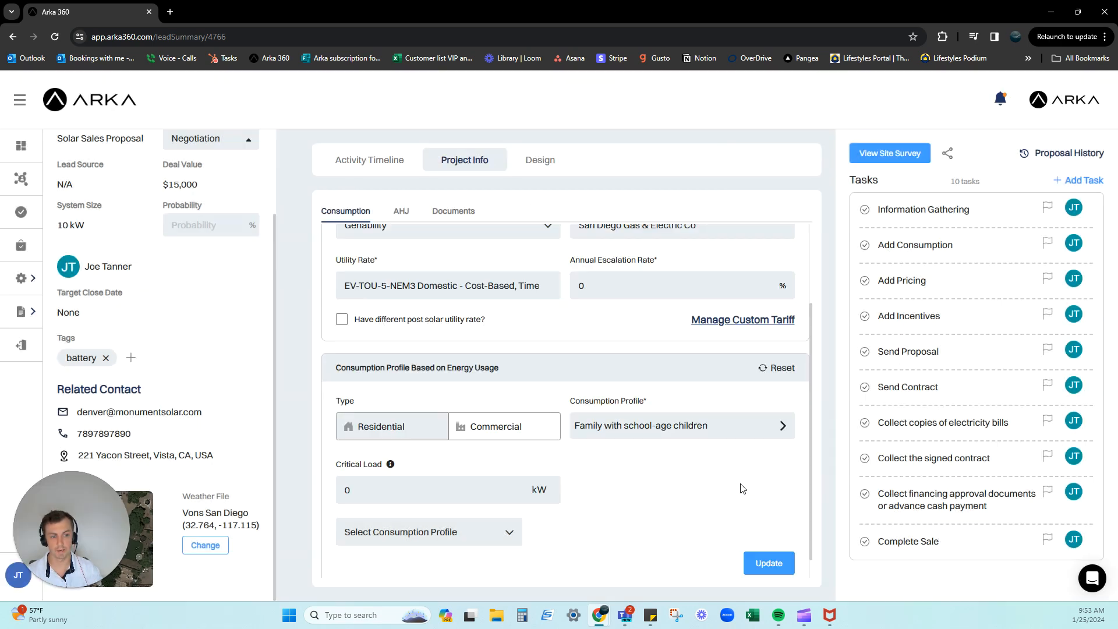
# Set the utility's annual escalation rate to 8%
pyautogui.click(609, 296)
pyautogui.press('BackSpace')
pyautogui.write('8')
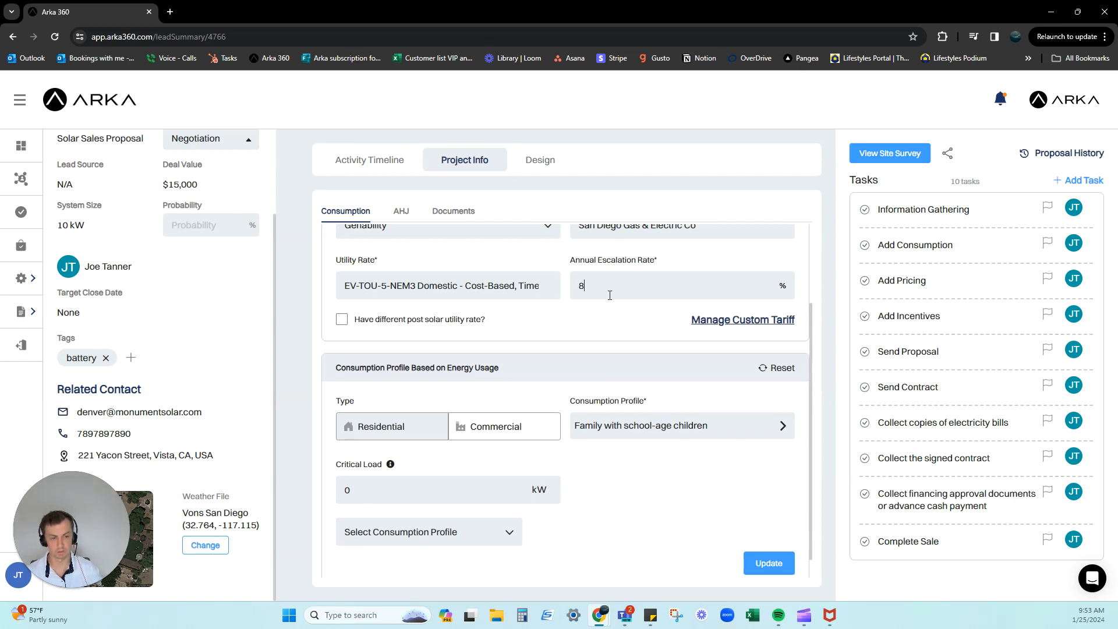
# Base the consumption on Up to 12 Months Energy Usage (kWh) and enter 750 kWh for January
pyautogui.scroll(-1, 613, 343)
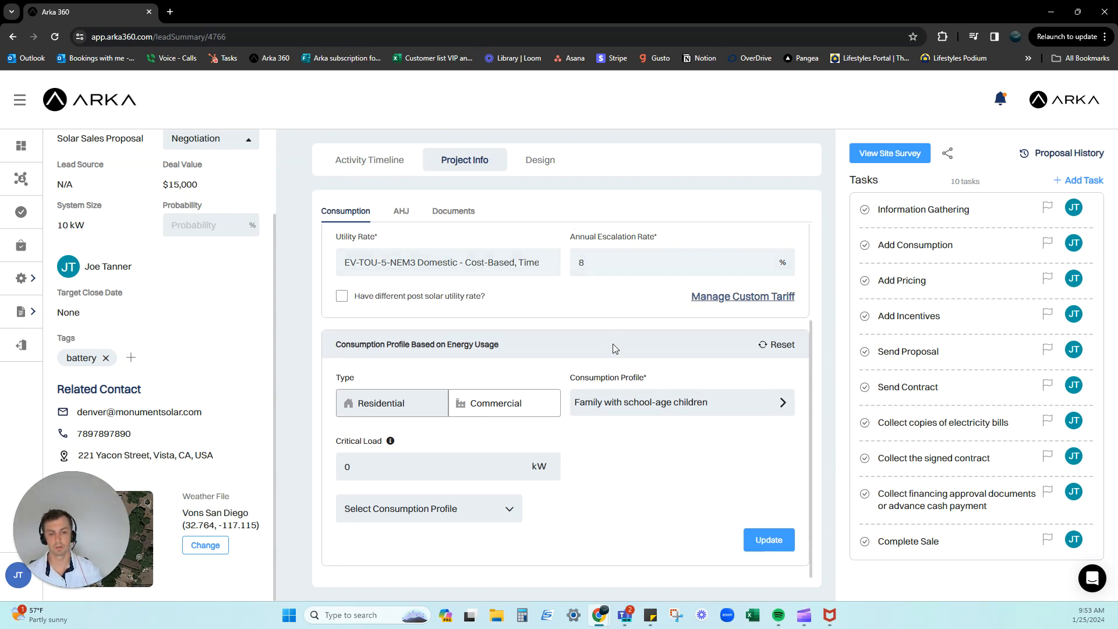
pyautogui.click(501, 509)
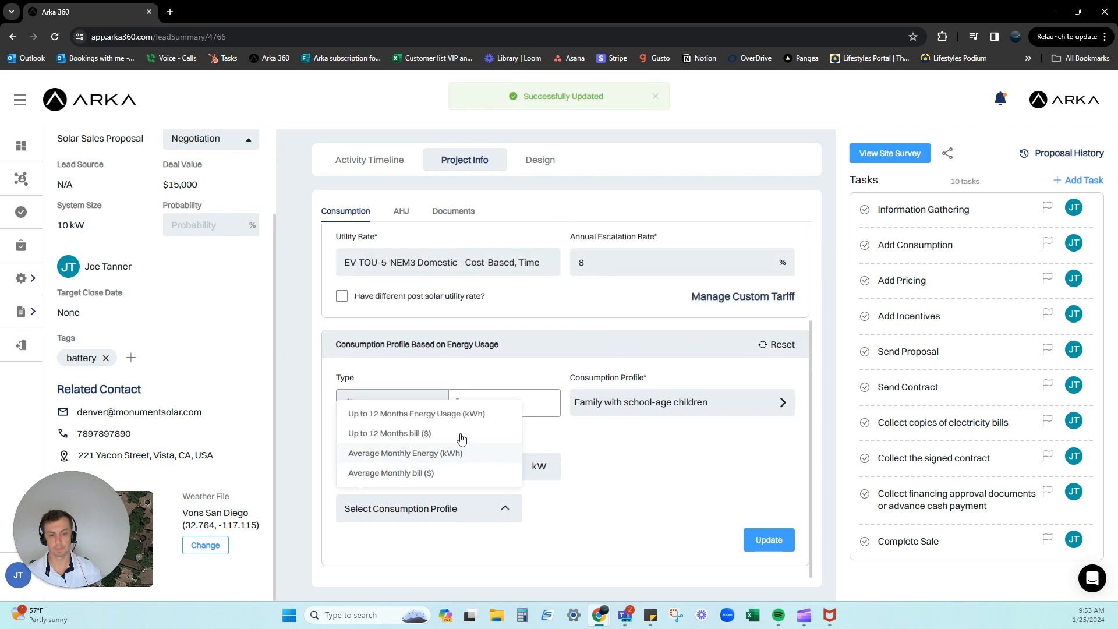
pyautogui.click(449, 417)
pyautogui.scroll(-4, 418, 384)
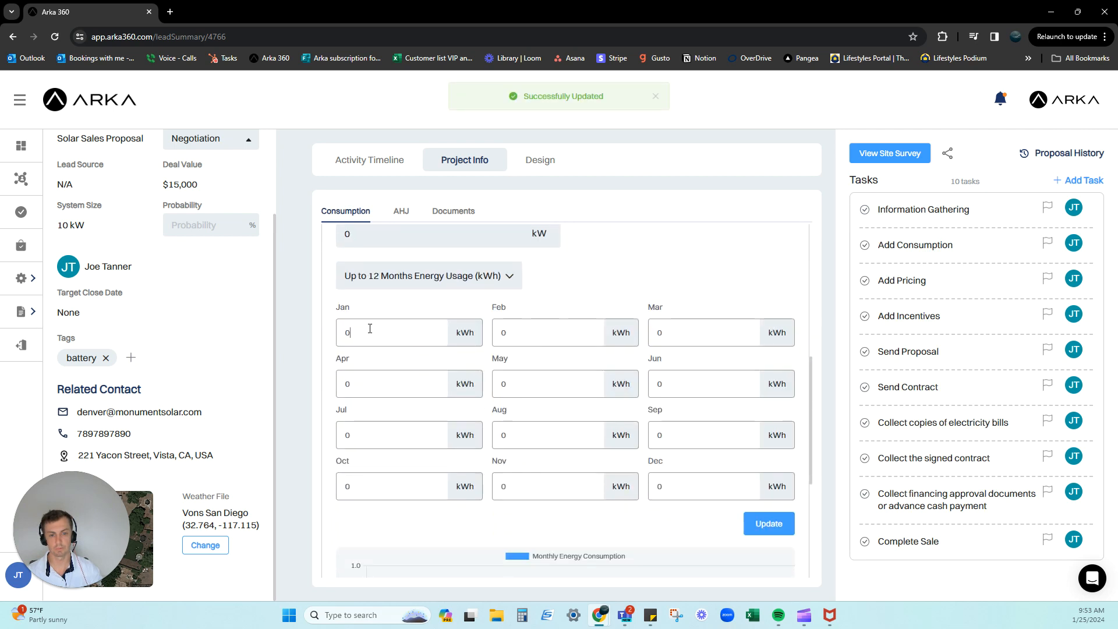
pyautogui.press('BackSpace')
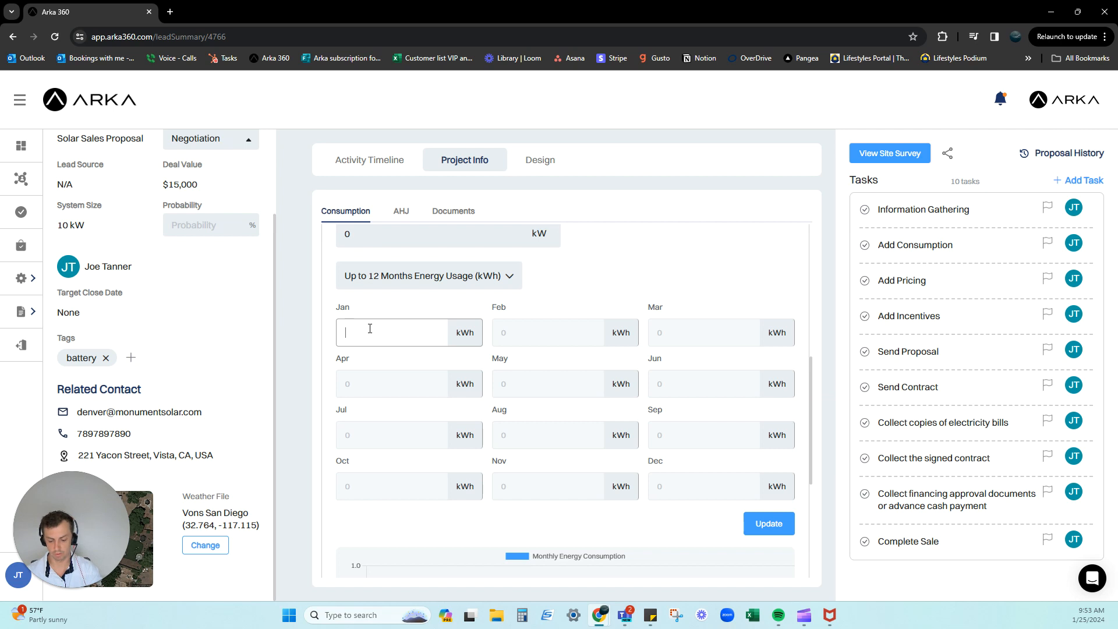
pyautogui.write('750')
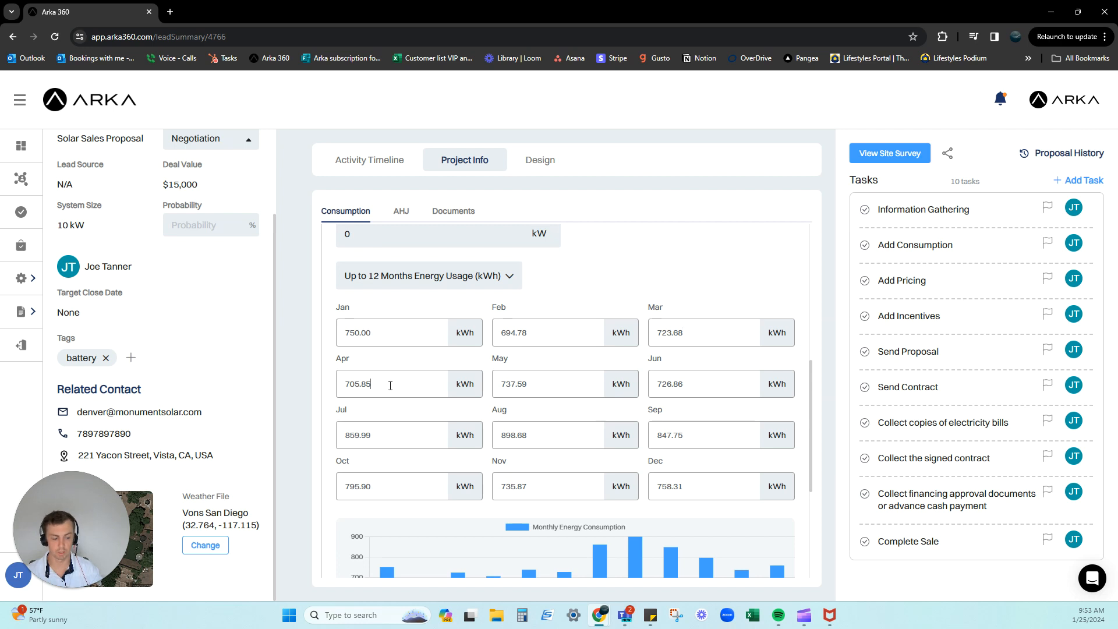
# Try 705 kWh for April, and try the 12-month bill, average monthly energy and average monthly bill entry types
pyautogui.press('BackSpace')
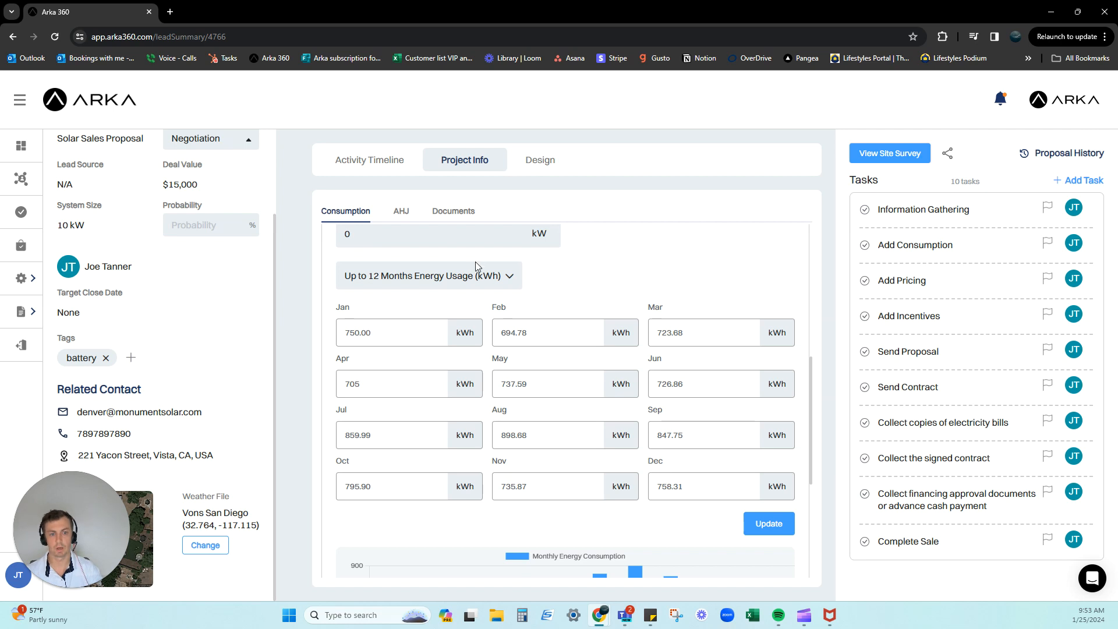
pyautogui.click(481, 282)
pyautogui.click(395, 337)
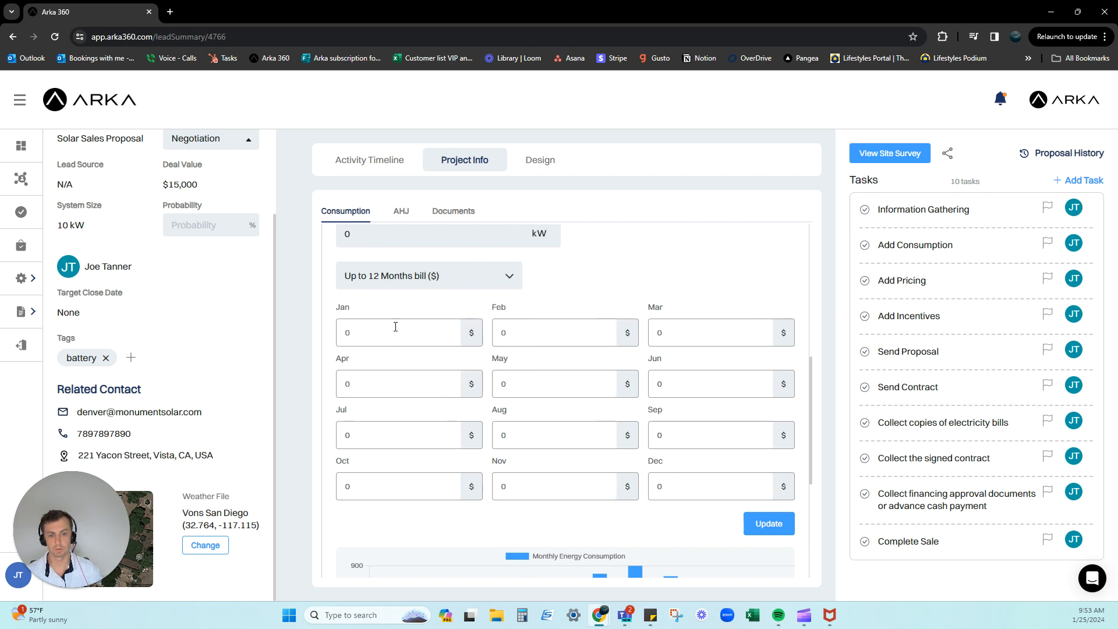
pyautogui.click(424, 276)
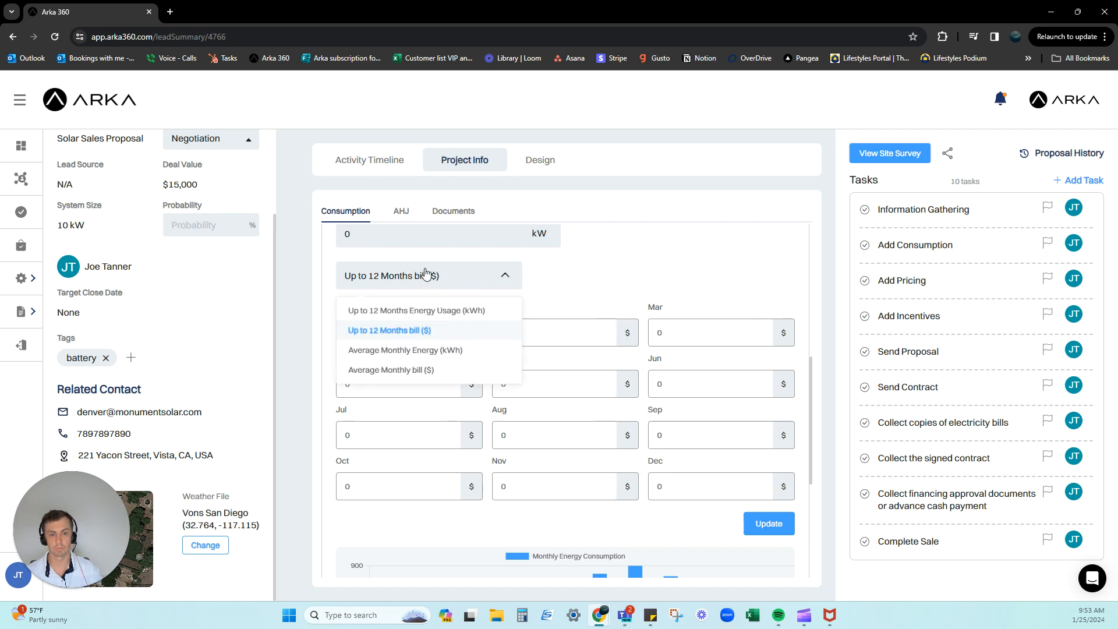
pyautogui.click(429, 352)
pyautogui.click(417, 282)
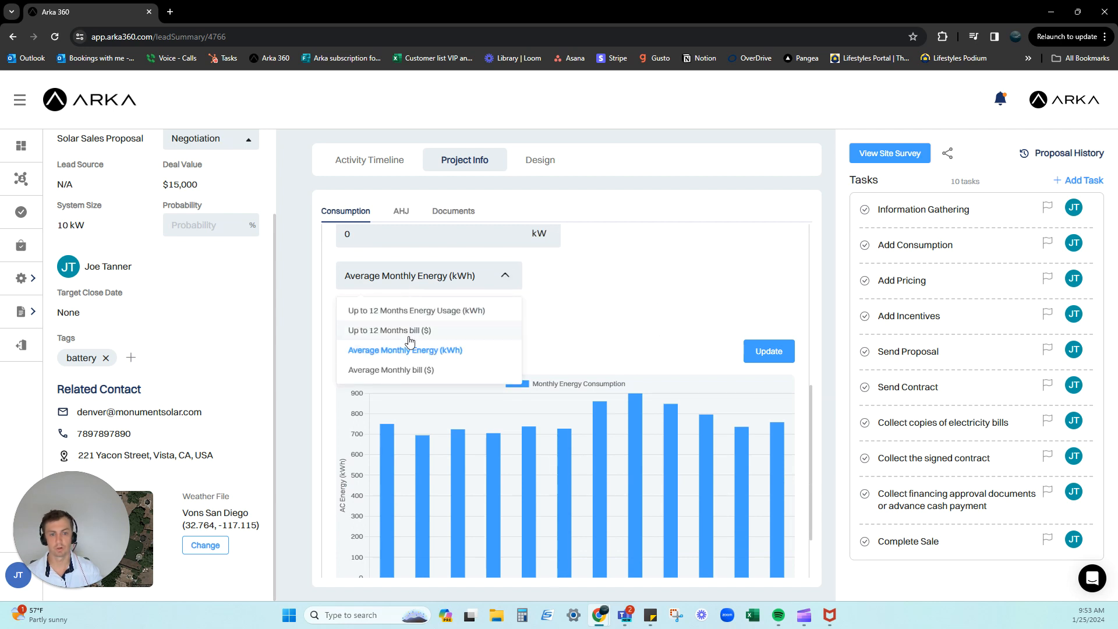
pyautogui.click(408, 366)
pyautogui.click(498, 284)
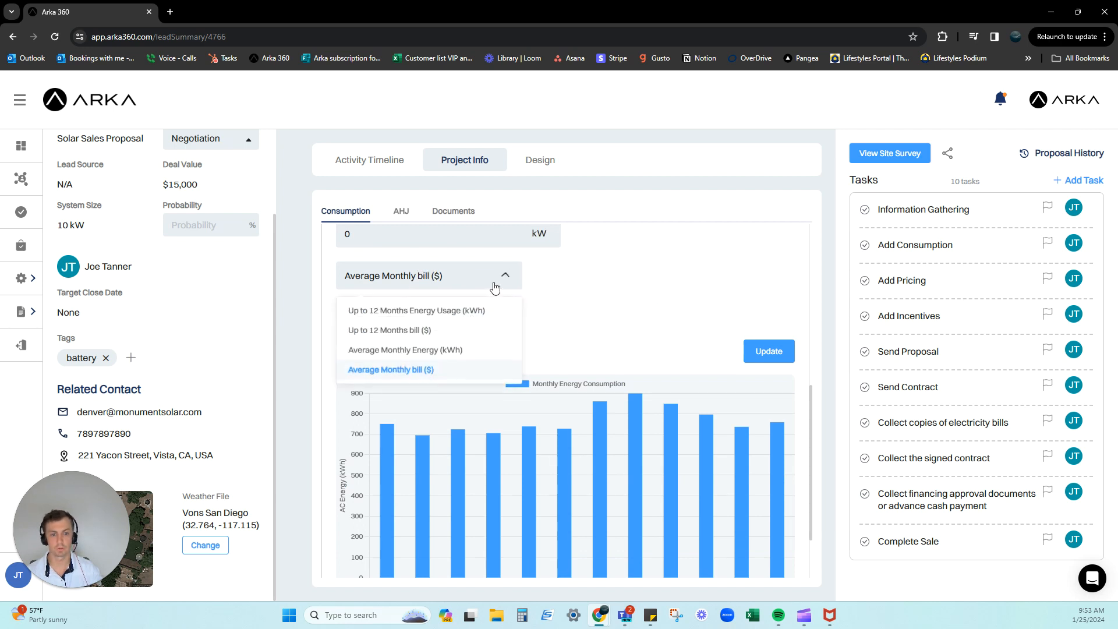
# Select Up to 12 Months Energy Usage (kWh) as the consumption entry type and save the monthly usage
pyautogui.click(425, 312)
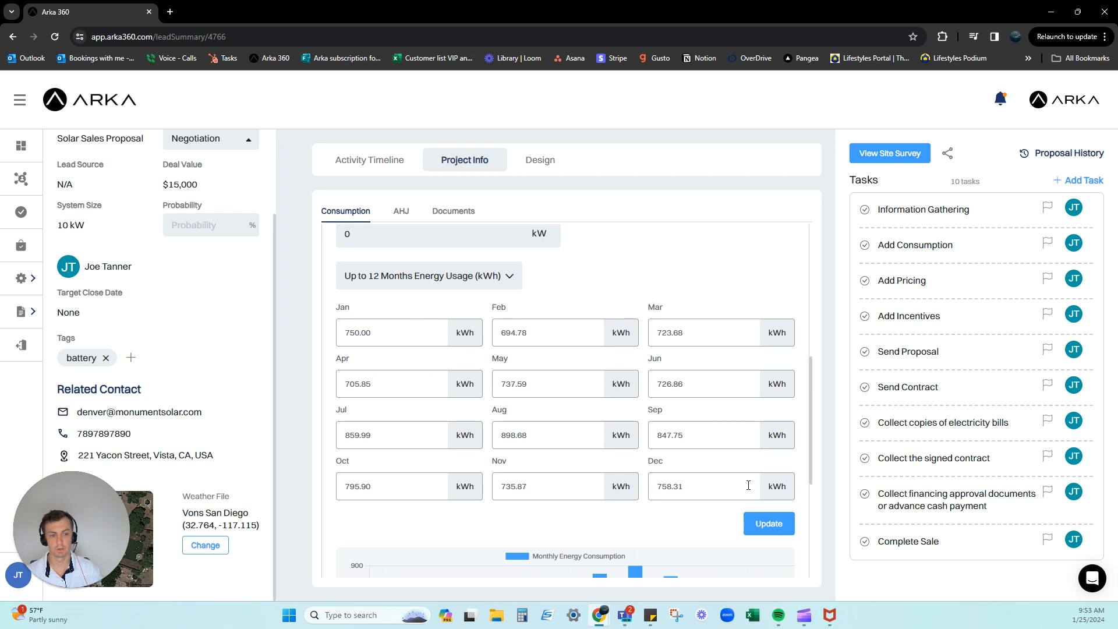
pyautogui.click(769, 524)
pyautogui.scroll(-4, 699, 443)
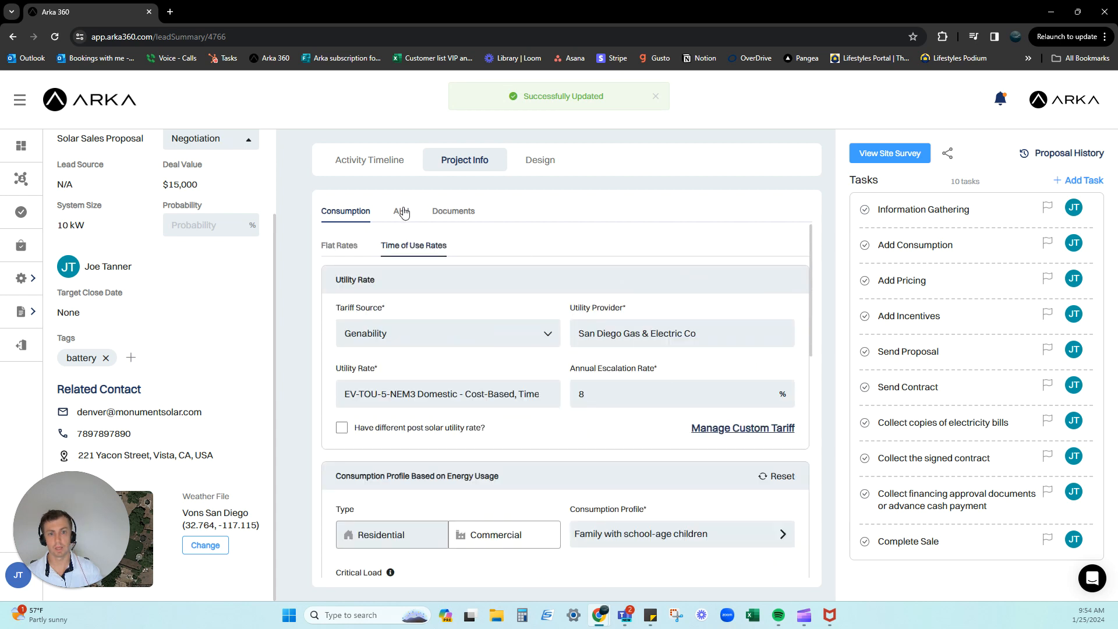
# Add the AHJ information with electrical code 2020 NEC, fire code 2021 IFC, residential code 2021 IRC and building code 2021 IBC
pyautogui.click(403, 212)
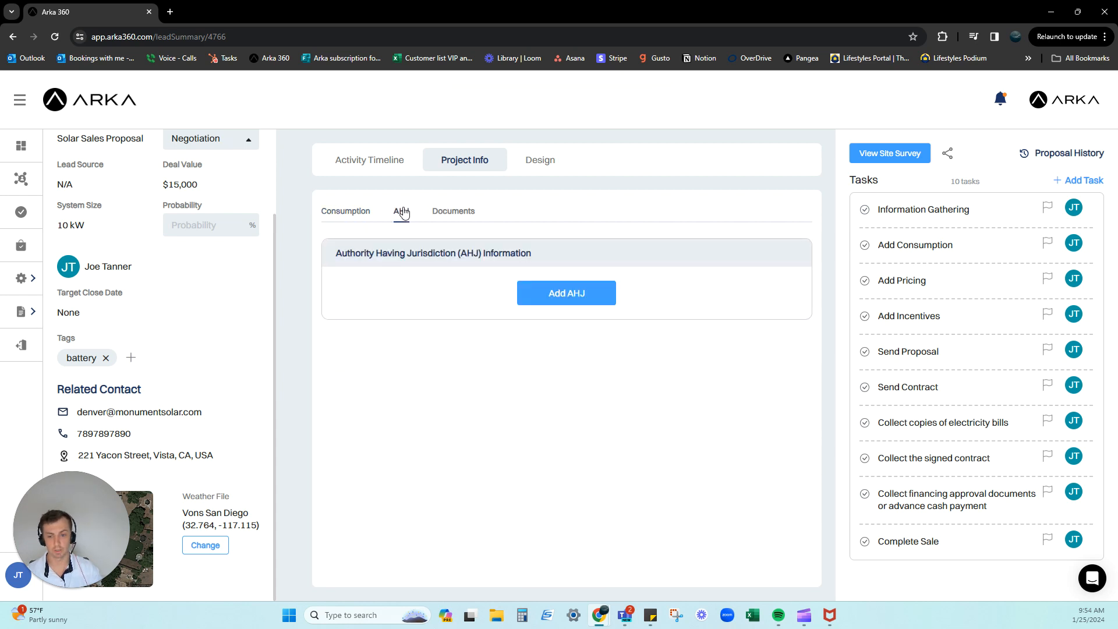
pyautogui.click(565, 294)
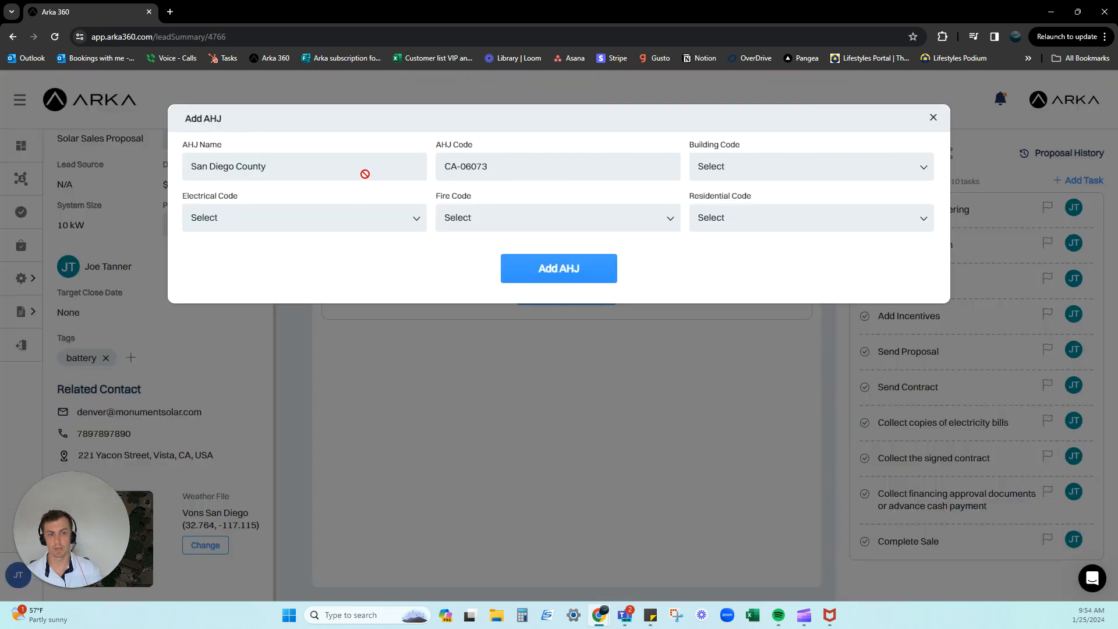
pyautogui.click(406, 218)
pyautogui.click(311, 251)
pyautogui.click(460, 225)
pyautogui.click(481, 254)
pyautogui.click(707, 218)
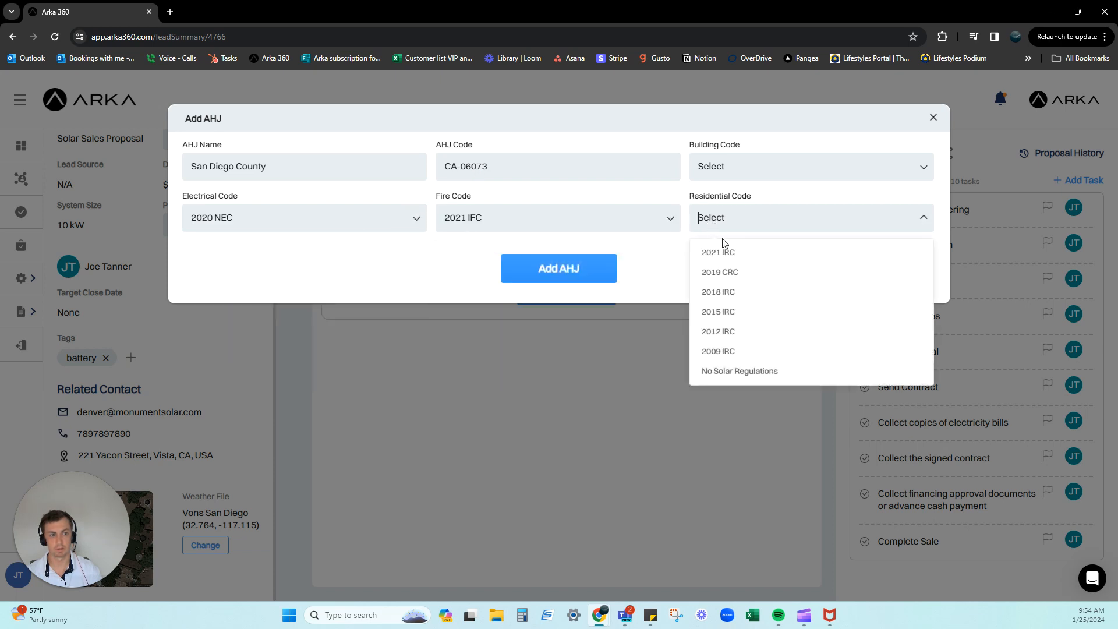
pyautogui.click(728, 251)
pyautogui.click(727, 174)
pyautogui.click(736, 203)
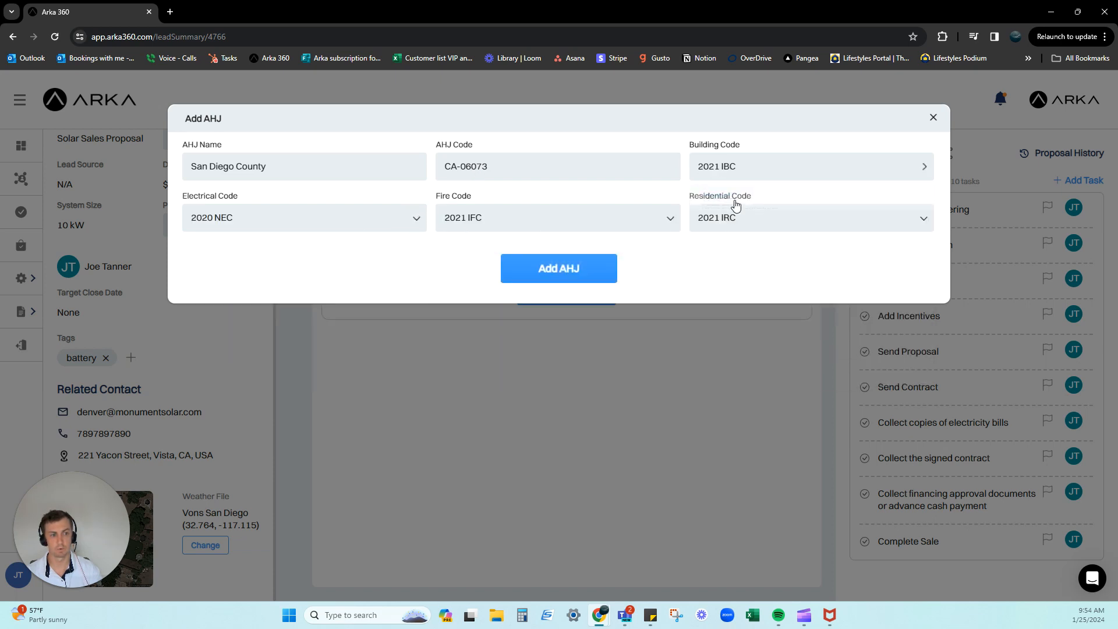
pyautogui.click(559, 270)
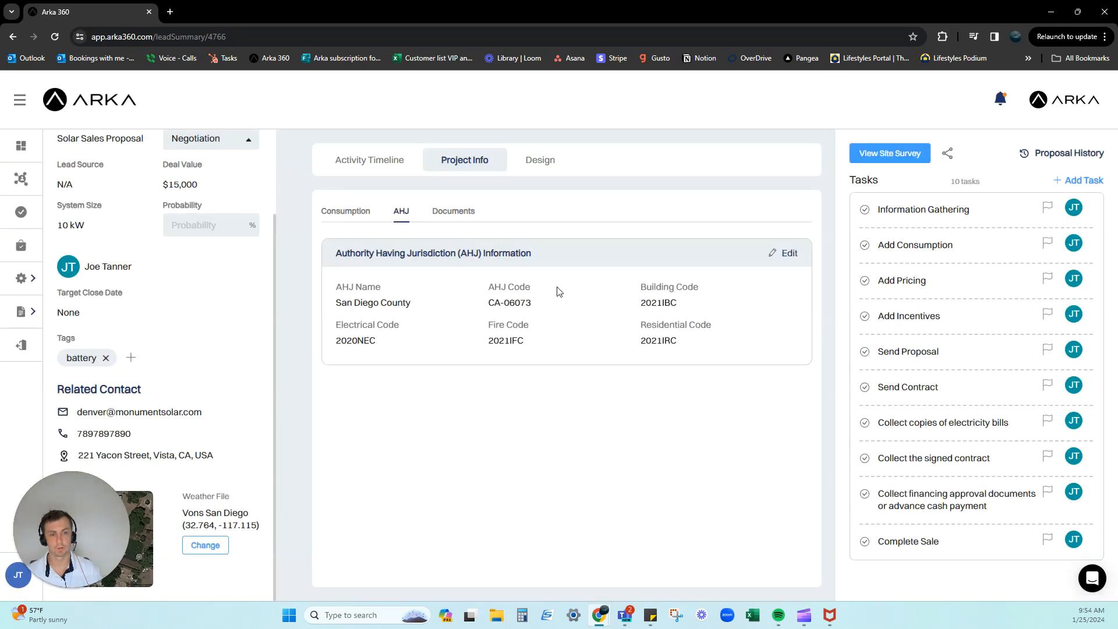
# Review the document upload categories in the lead's project information
pyautogui.click(473, 215)
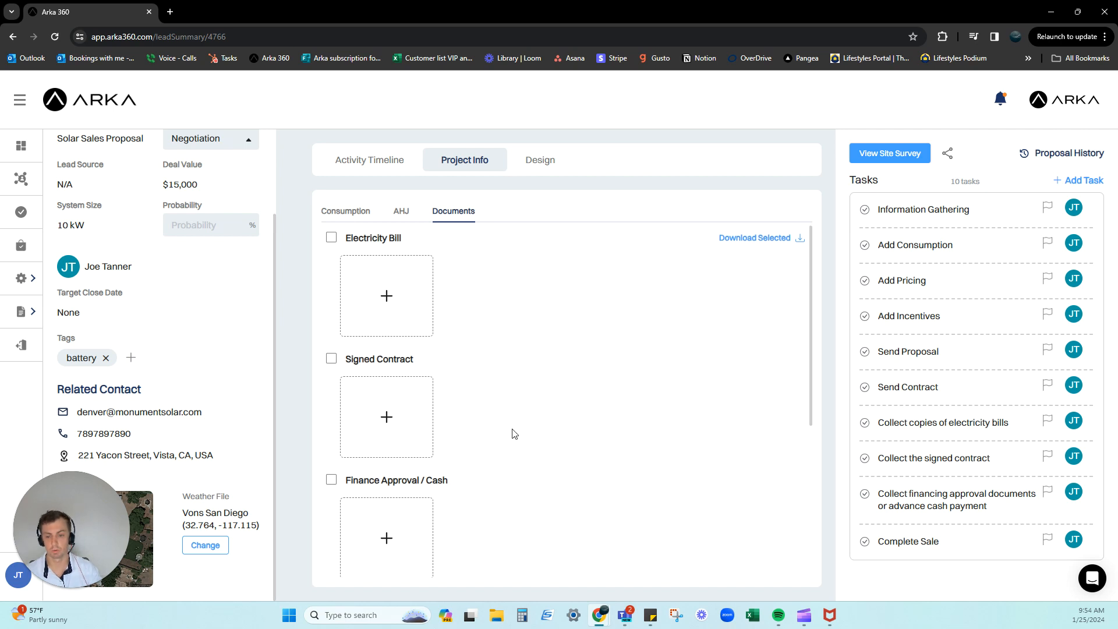
pyautogui.scroll(-5, 511, 434)
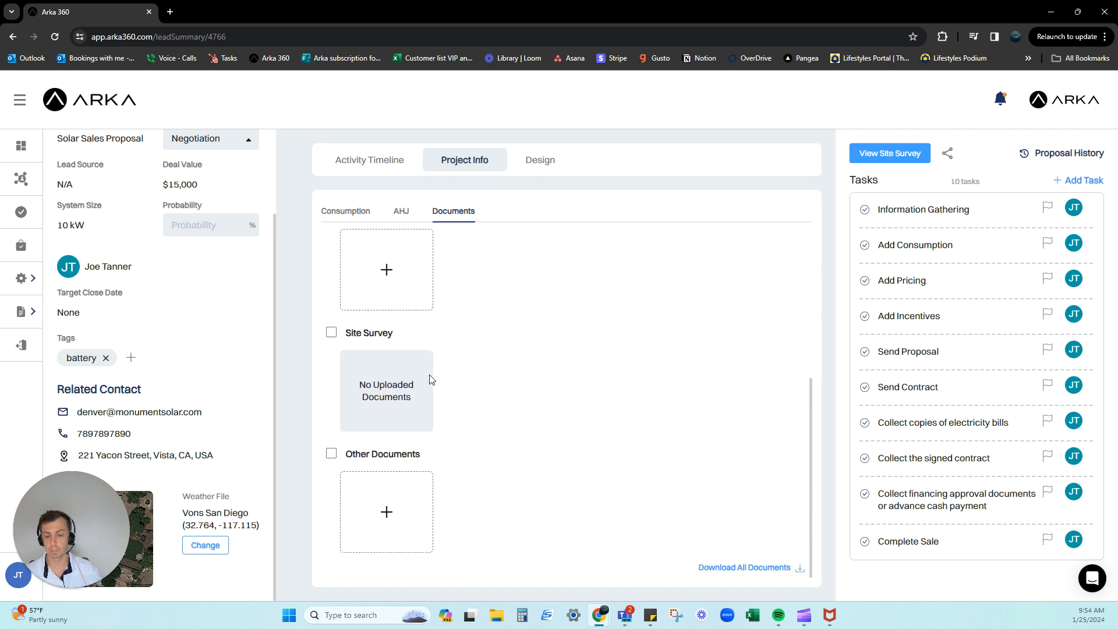
pyautogui.scroll(5, 498, 417)
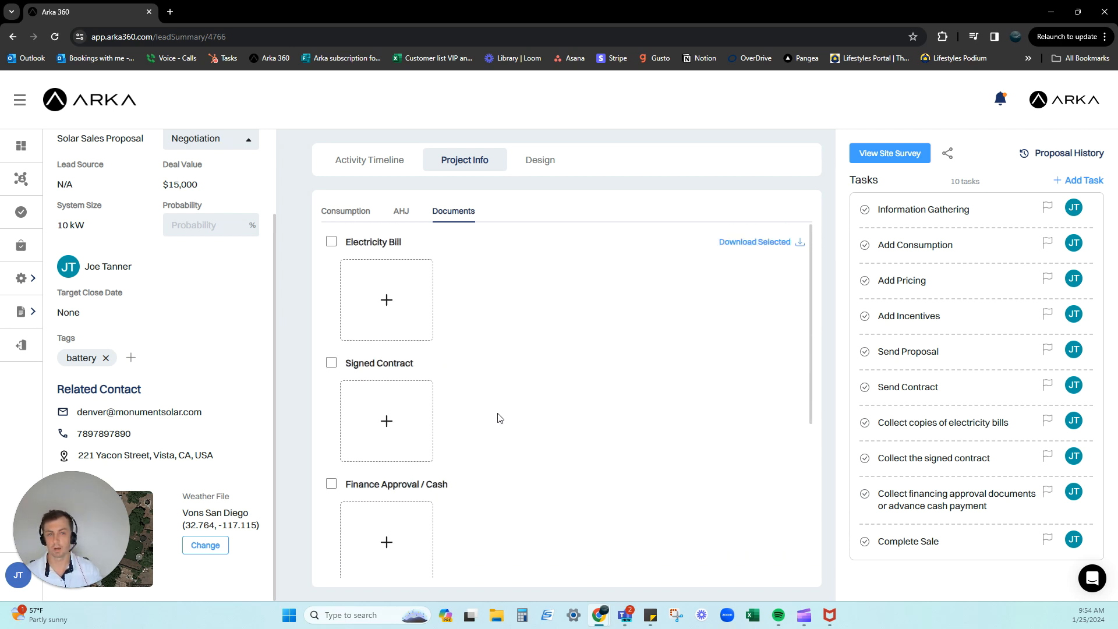
# Delete Design 1 from the lead's designs
pyautogui.click(535, 165)
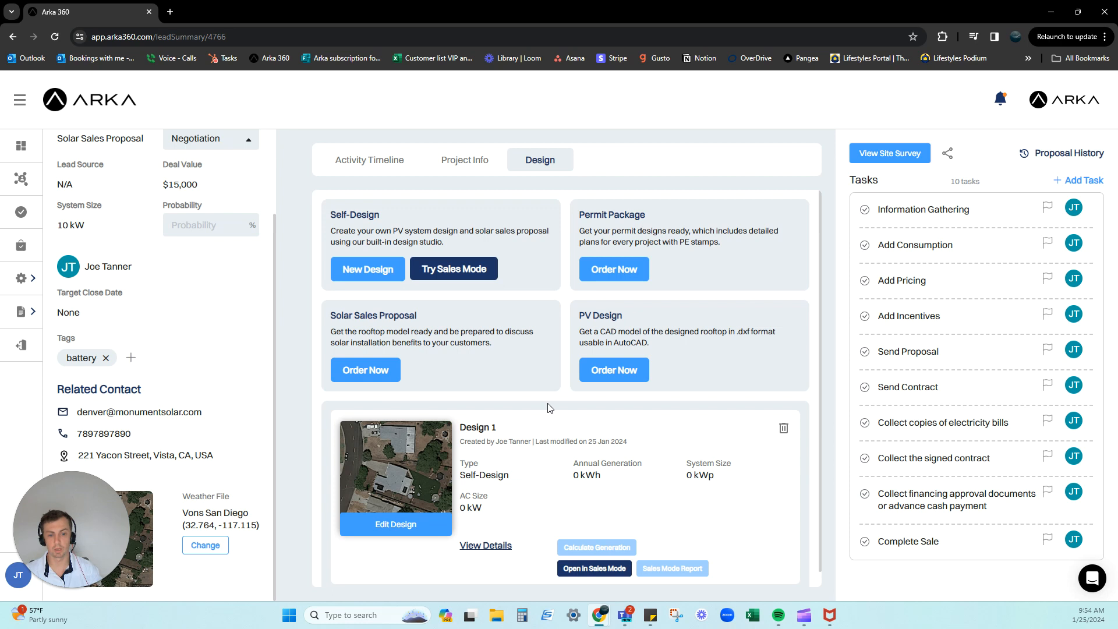
pyautogui.scroll(-1, 549, 408)
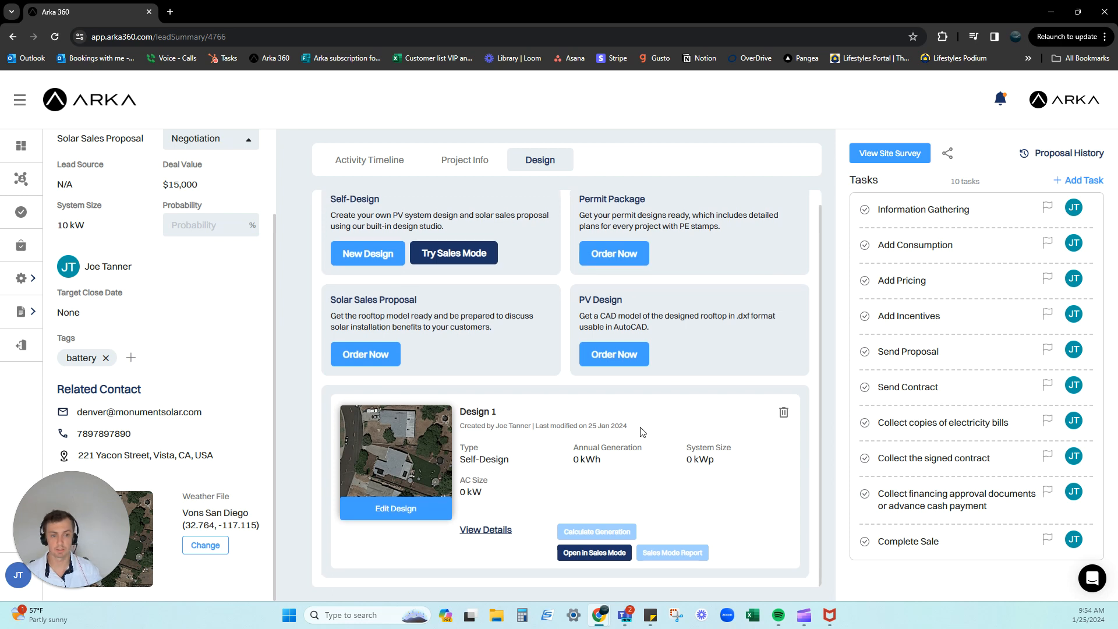
pyautogui.click(784, 413)
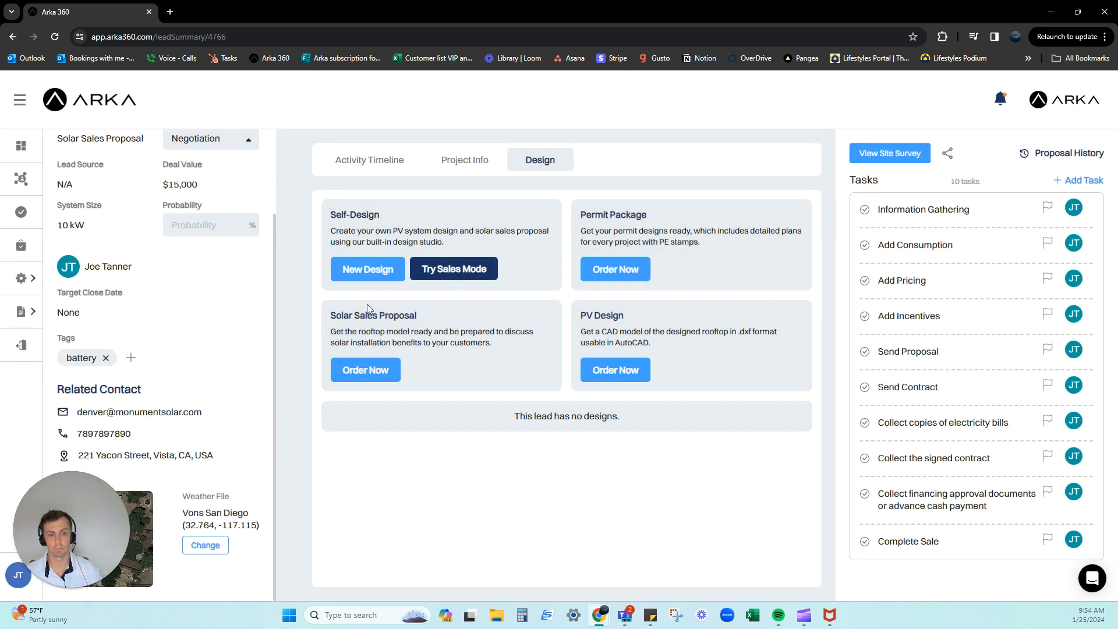
# Create a new self-design named Design, choose its defaults profile and open it in the design studio
pyautogui.moveTo(336, 215); pyautogui.dragTo(382, 224)
pyautogui.click(387, 227)
pyautogui.click(357, 270)
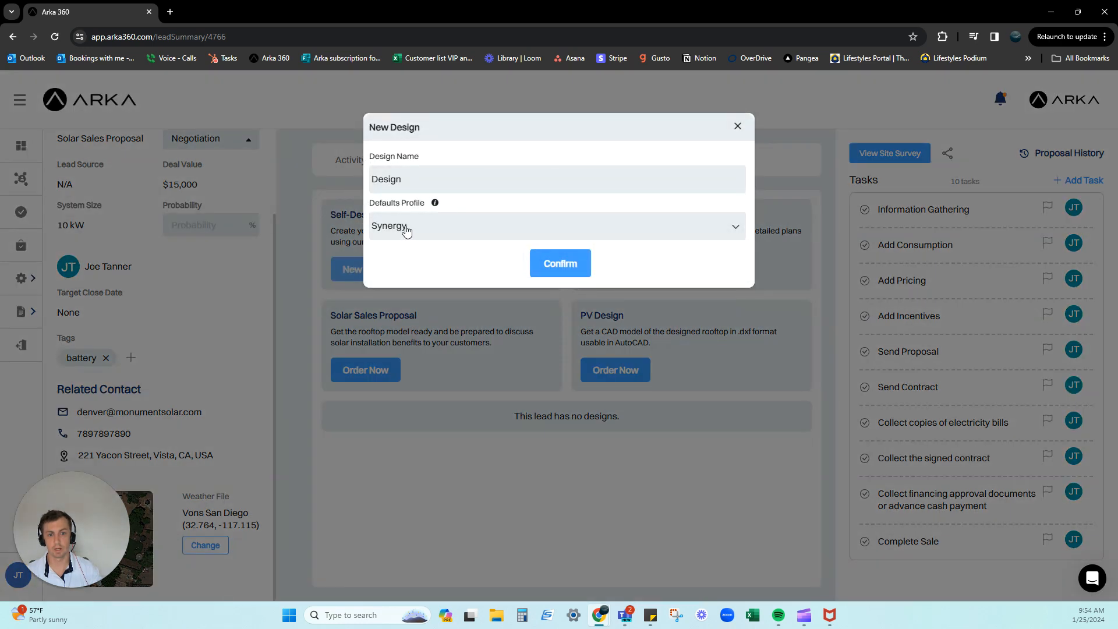
pyautogui.click(407, 230)
pyautogui.click(441, 291)
pyautogui.click(547, 269)
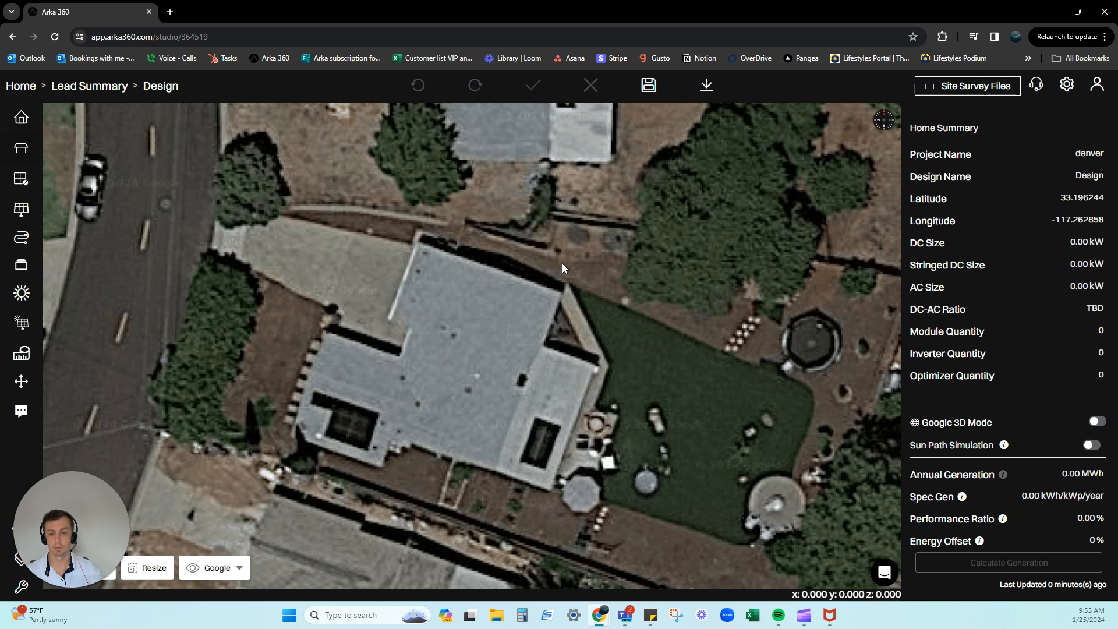
pyautogui.moveTo(86, 507); pyautogui.dragTo(495, 218)
pyautogui.moveTo(781, 122); pyautogui.dragTo(833, 58)
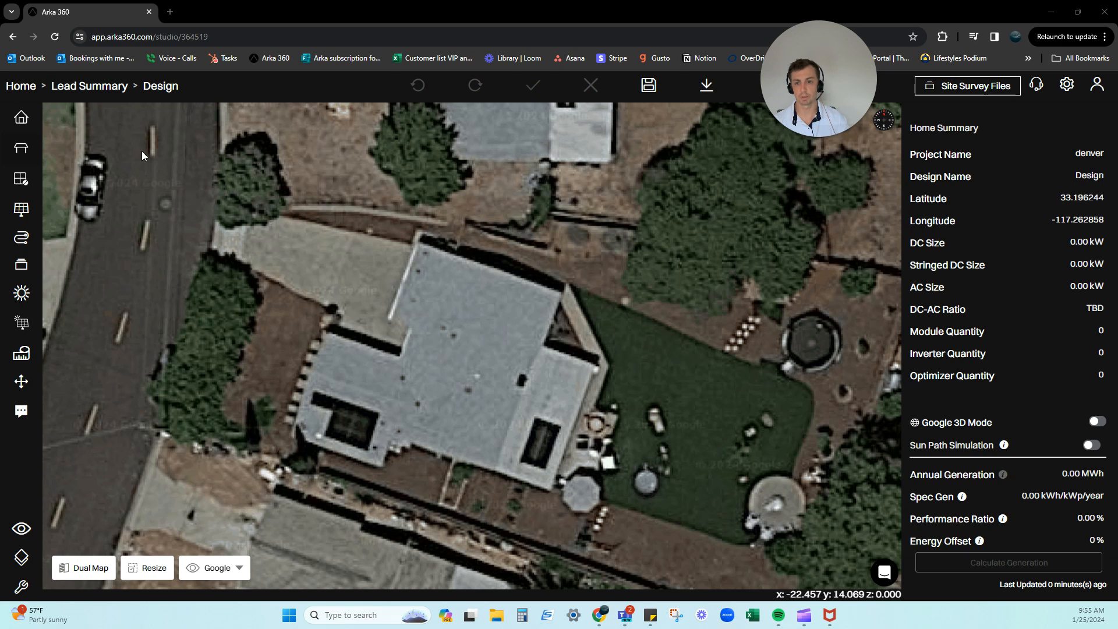
# Examine the studio's roof, gazebo, patio and obstruction tools, the 2D, 3D and line diagram view modes, and the layer display options
pyautogui.click(20, 120)
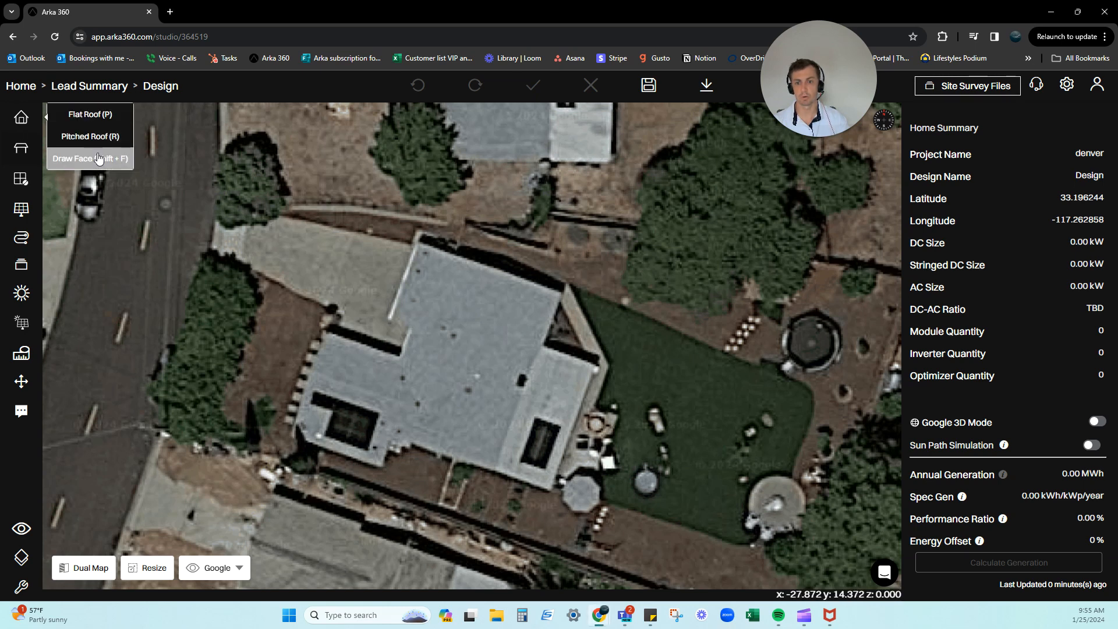
pyautogui.click(27, 149)
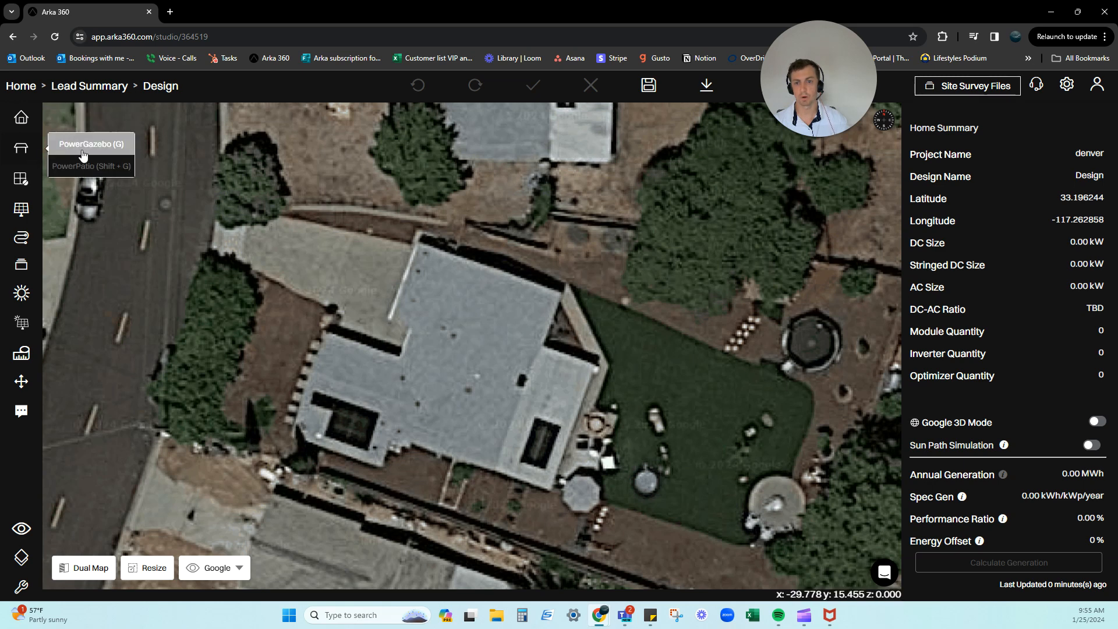
pyautogui.moveTo(90, 166)
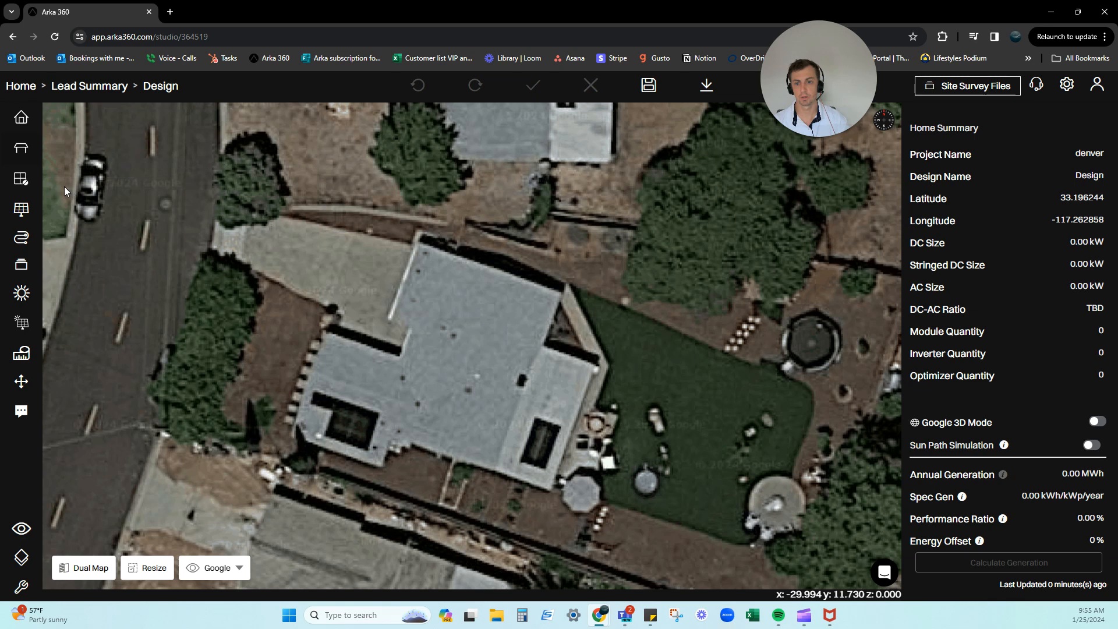
pyautogui.click(28, 182)
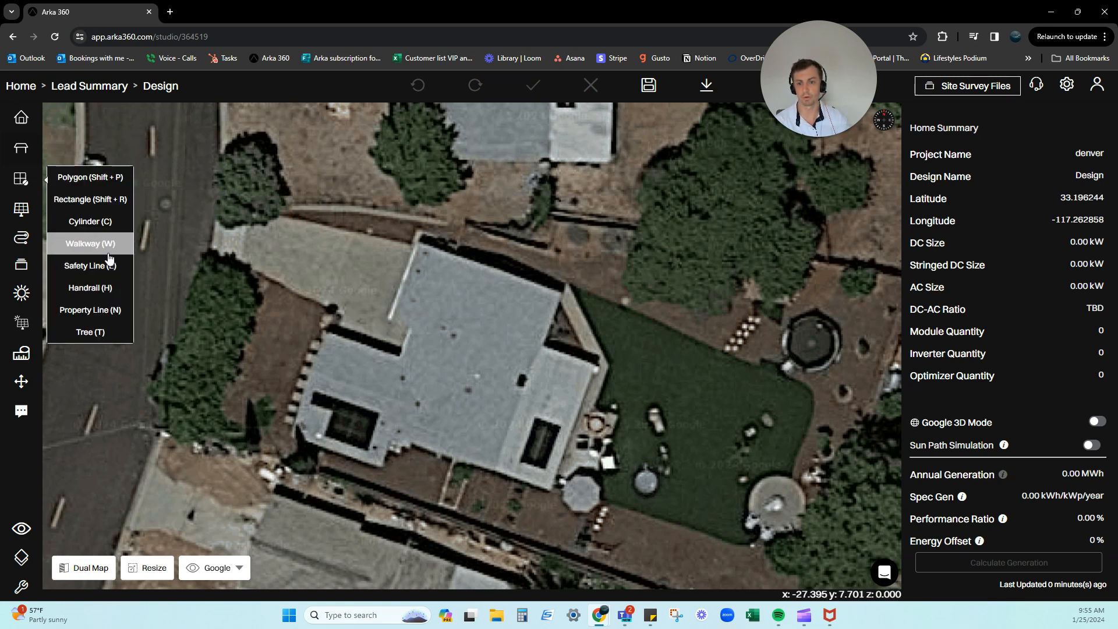
pyautogui.click(17, 212)
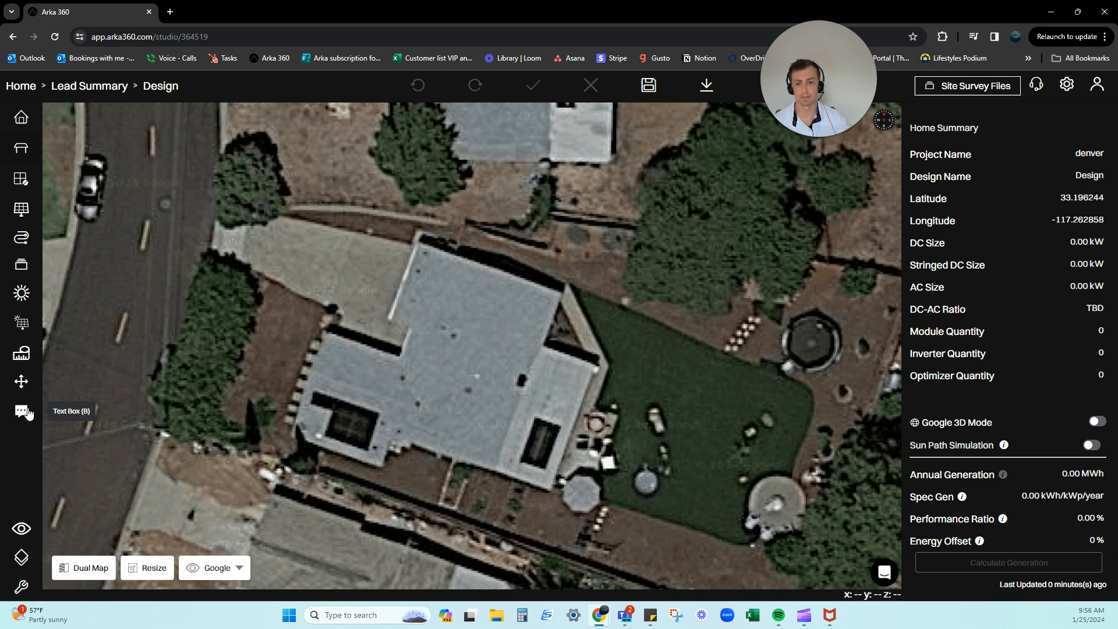
pyautogui.click(24, 530)
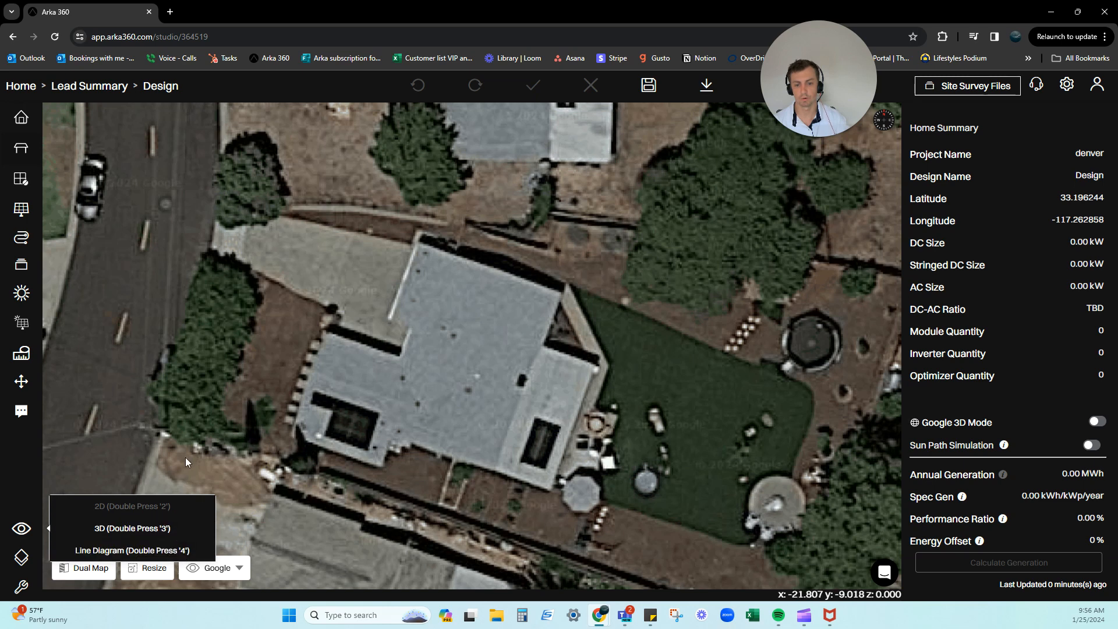
pyautogui.click(23, 528)
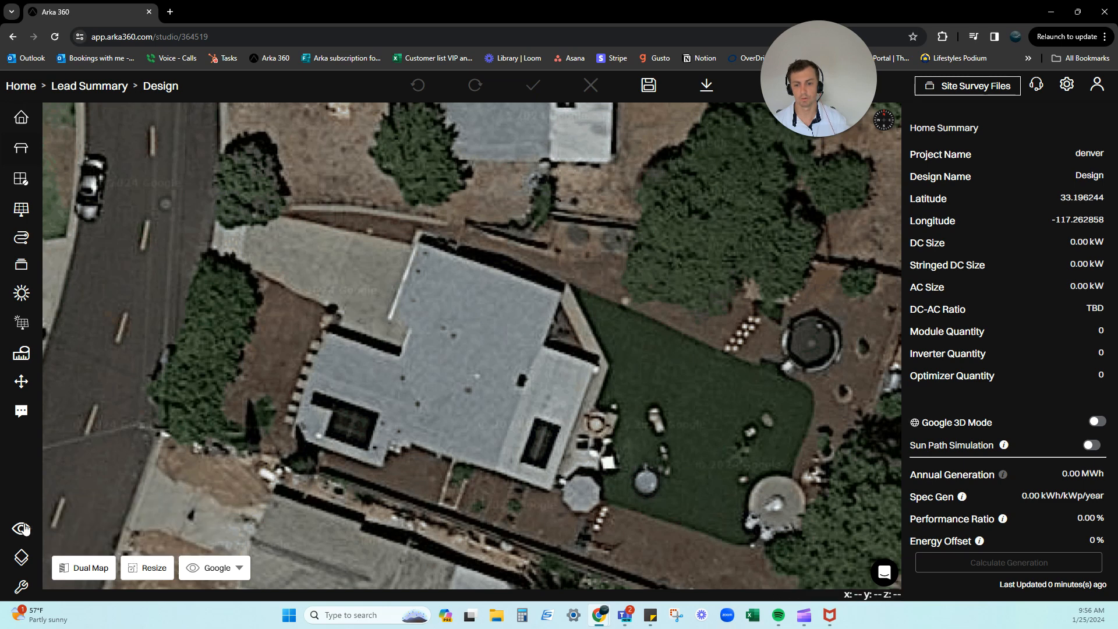
pyautogui.click(24, 559)
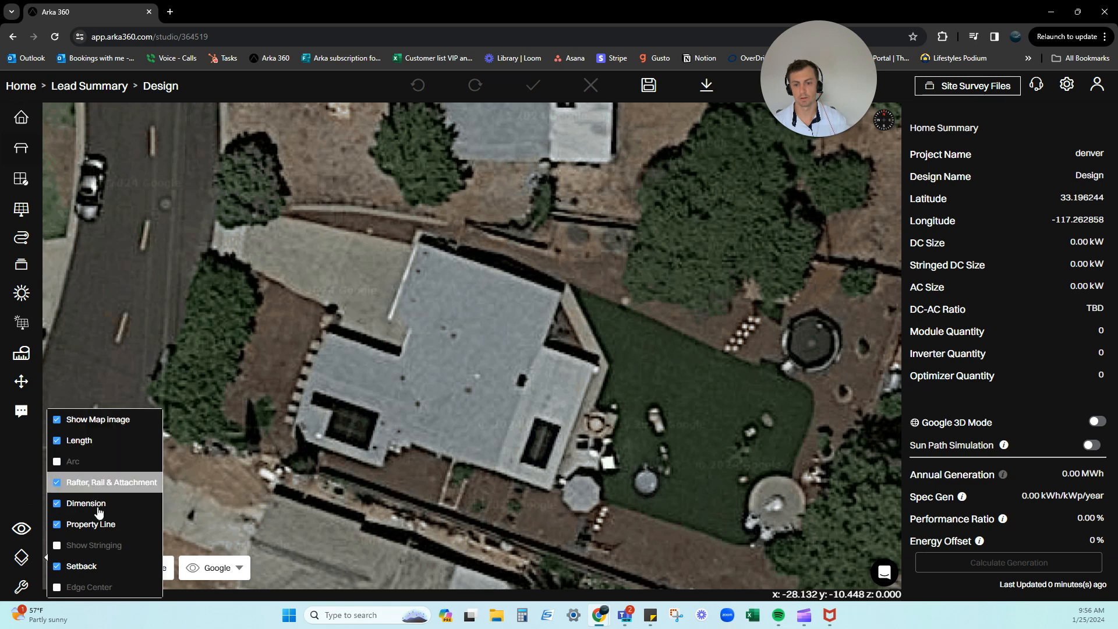
pyautogui.click(258, 488)
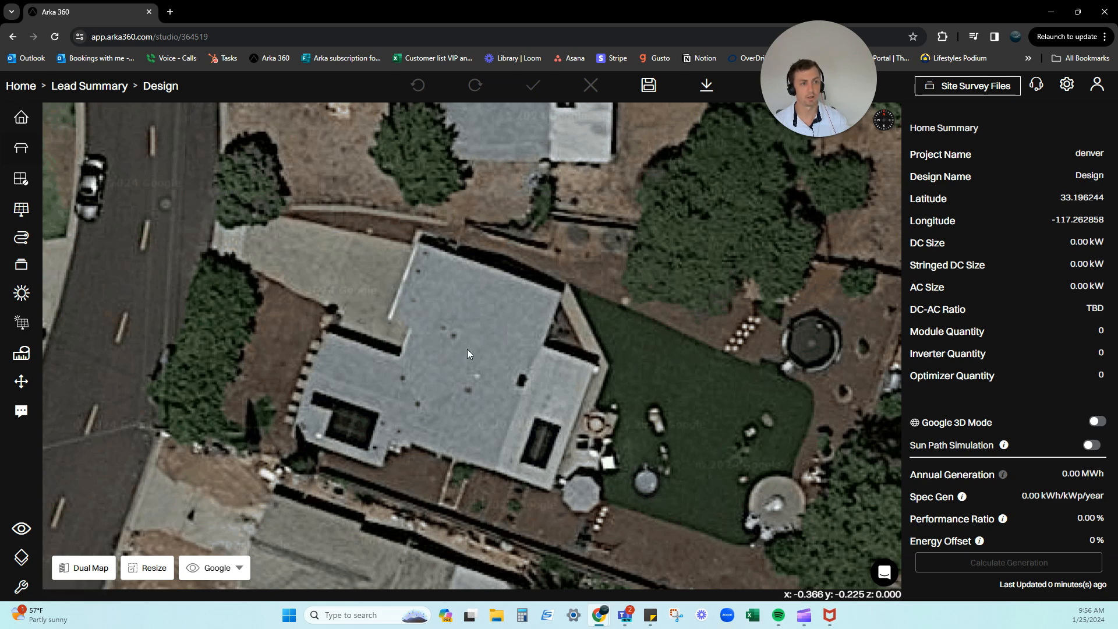
# Examine the project and design details in the home summary and the available map imagery sources
pyautogui.doubleClick(1103, 154)
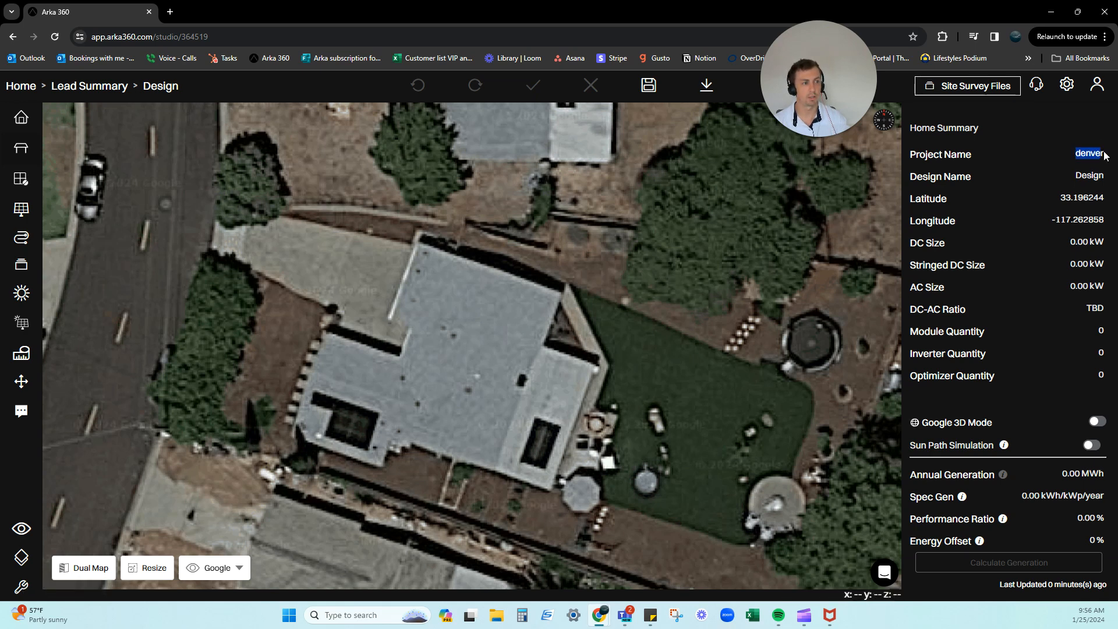
pyautogui.doubleClick(1074, 177)
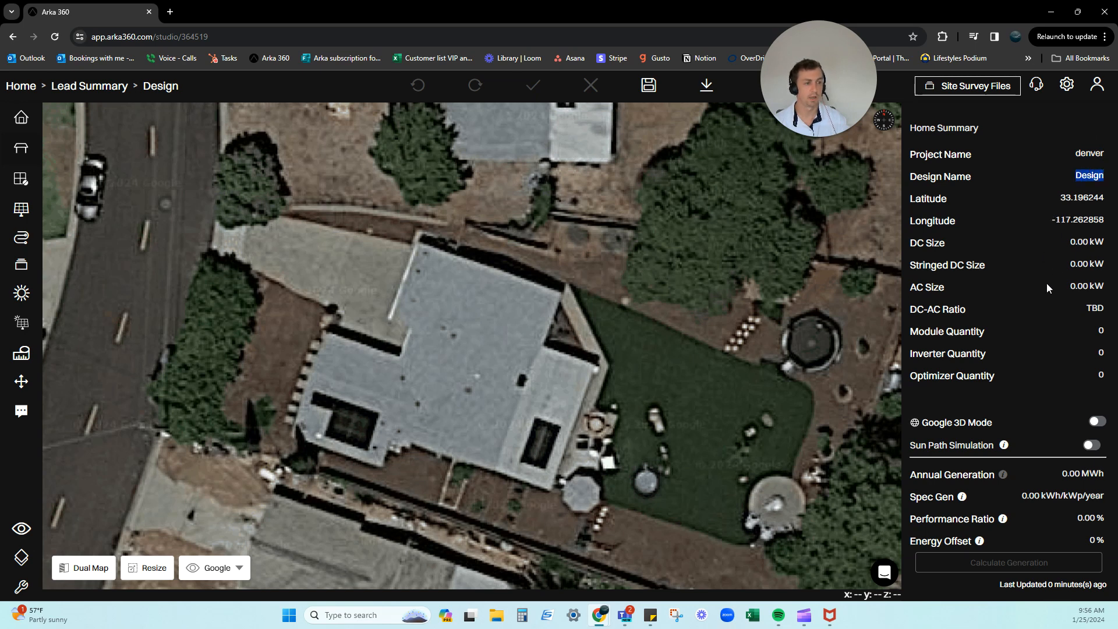
pyautogui.scroll(-1, 1005, 269)
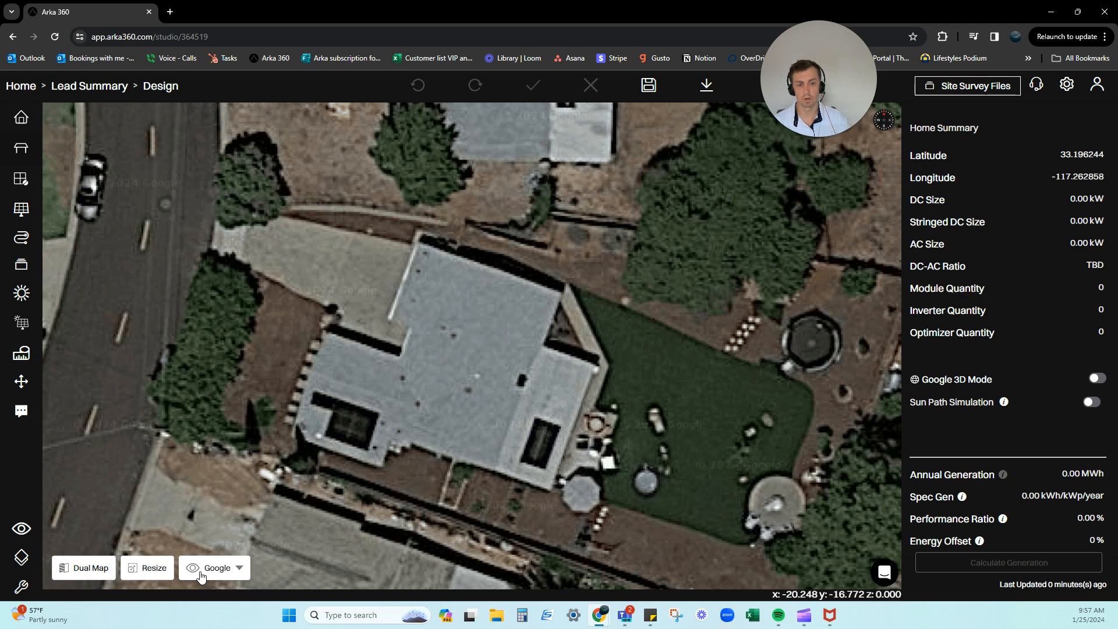
pyautogui.click(239, 575)
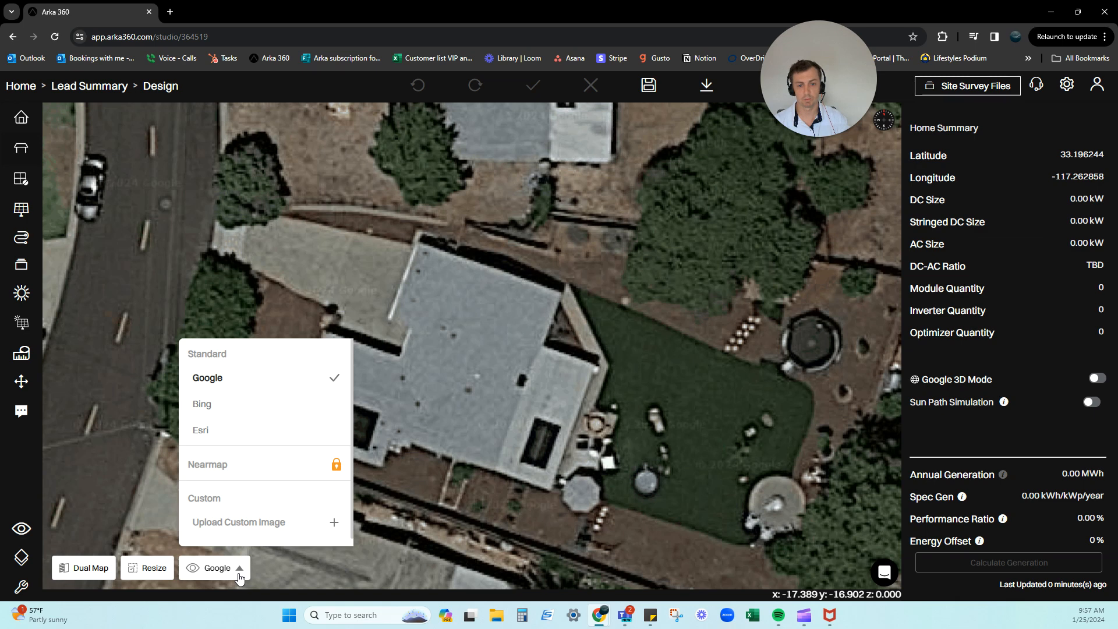
pyautogui.click(238, 575)
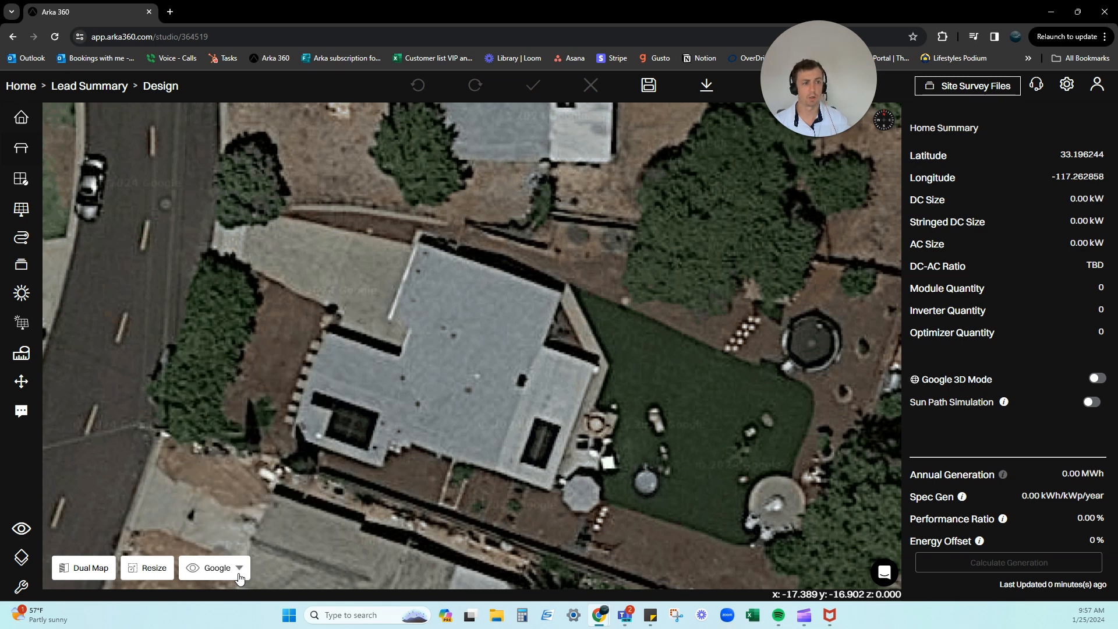